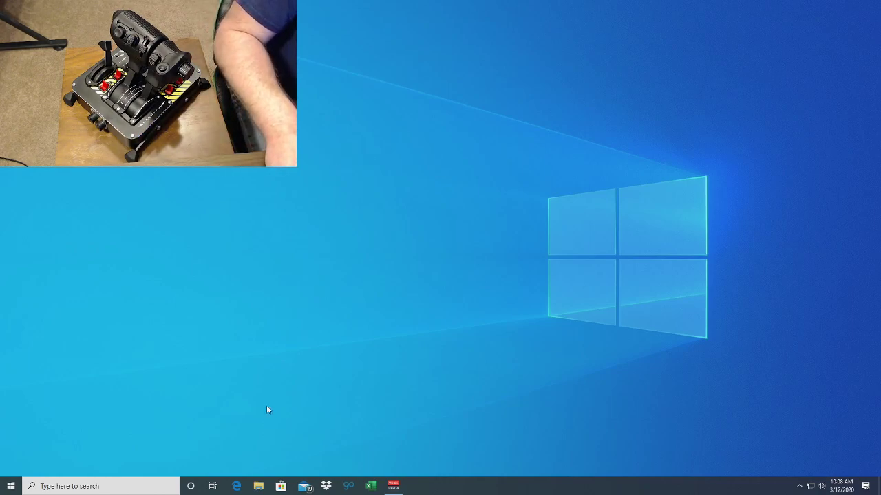
click(235, 486)
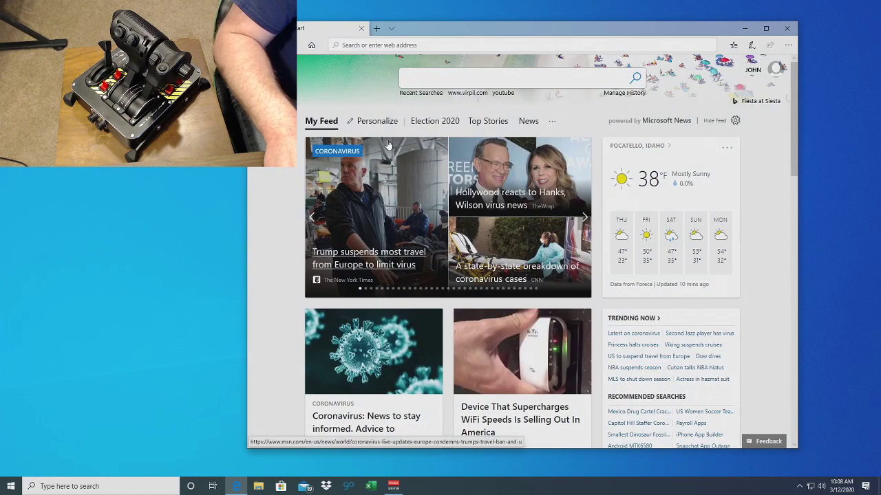
drag(488, 35, 576, 16)
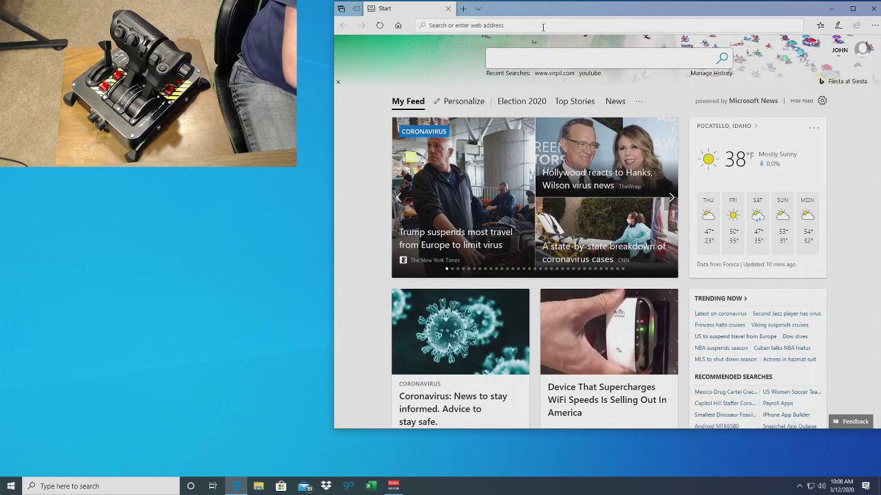
text(virpil)
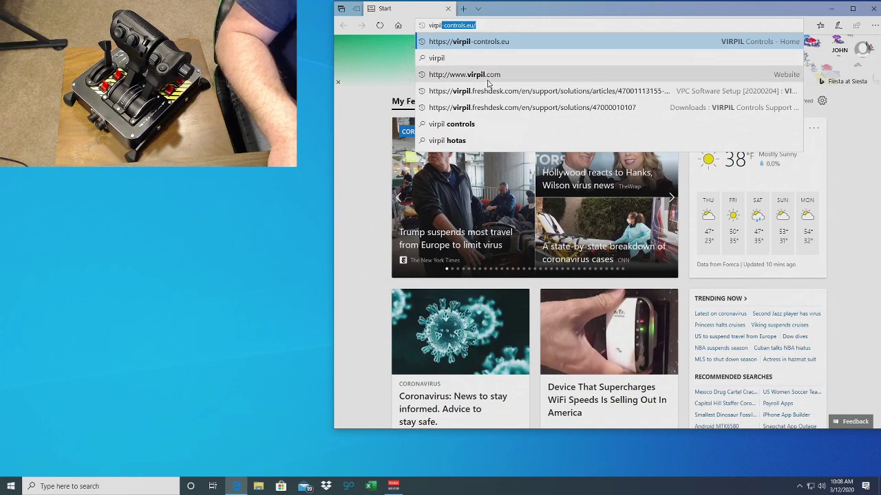
click(486, 76)
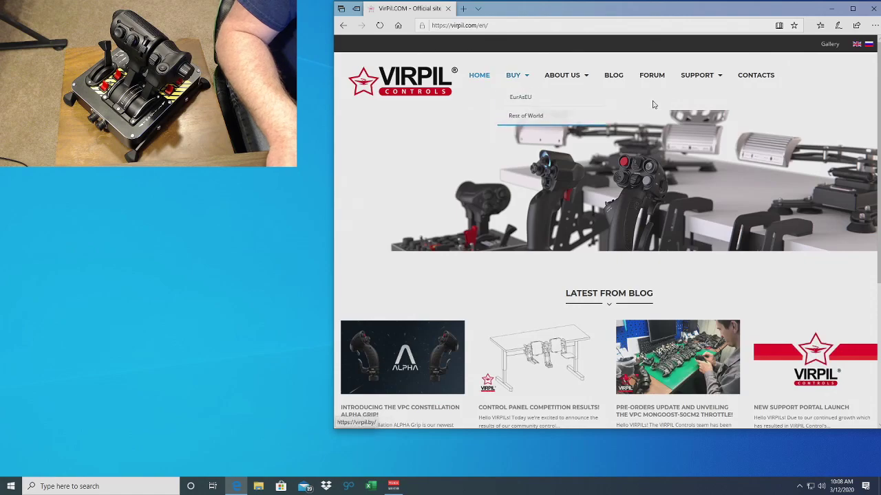
Step: Download the latest VPC Software Setup [20200204] zip from the VIRPIL support downloads, save it, and close the browser
mouse_move(710, 80)
click(707, 101)
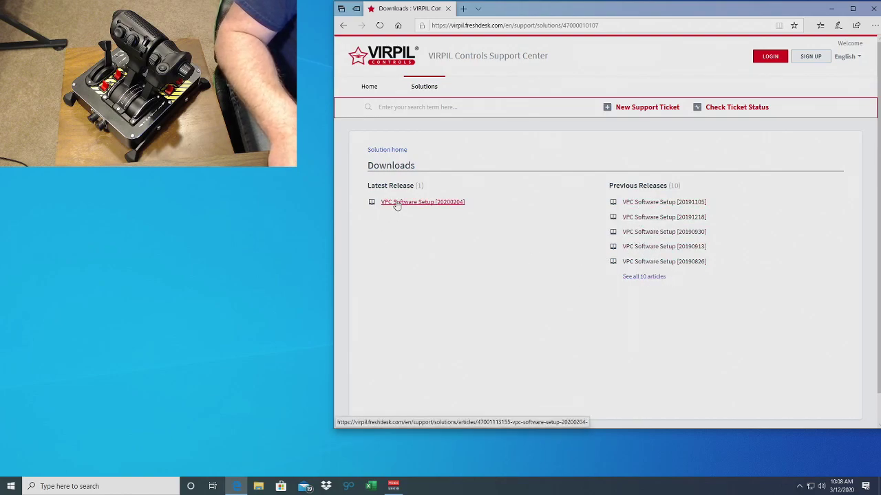
click(397, 204)
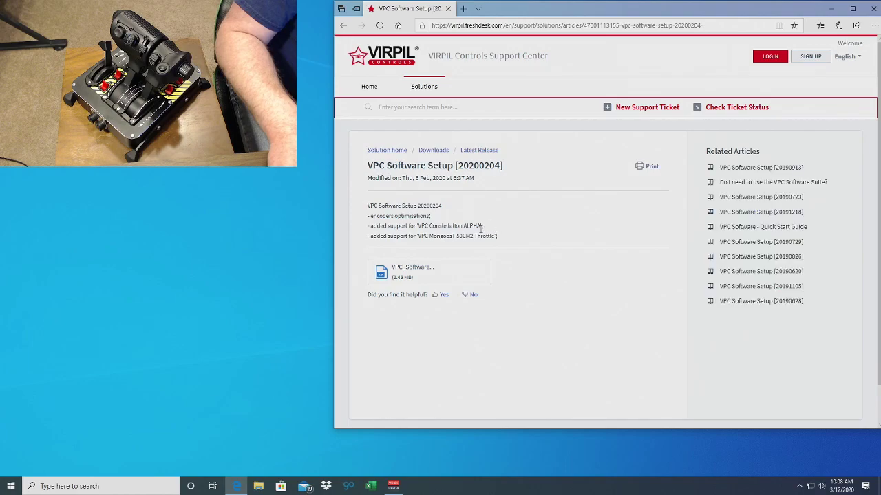
click(401, 272)
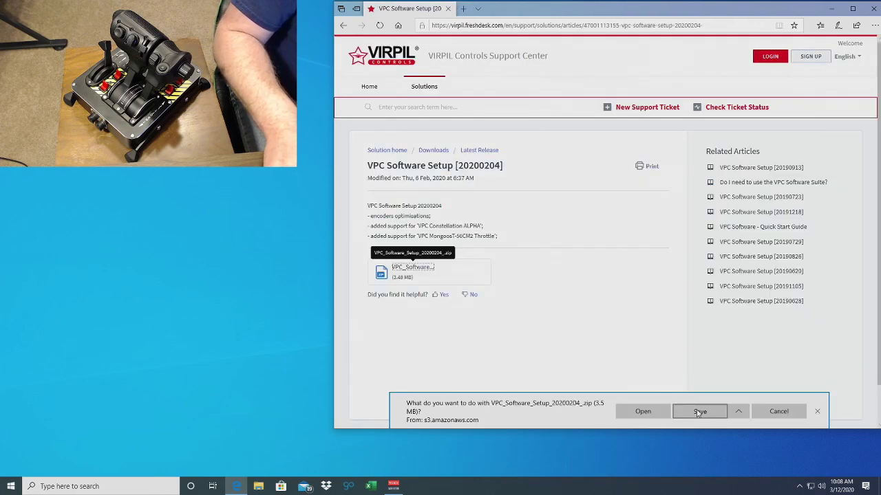
click(699, 412)
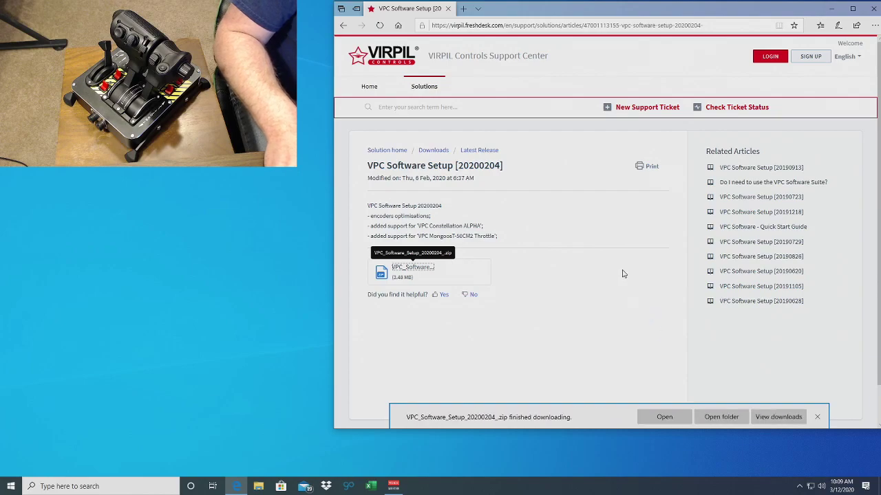
click(871, 9)
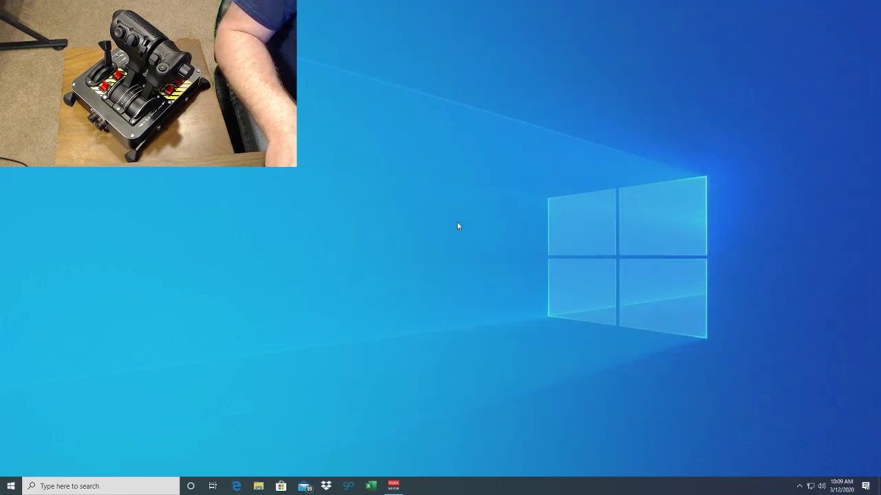
Step: Extract the VPC_Software_Setup_20200204_ archive from the Downloads folder into the suggested destination
click(259, 488)
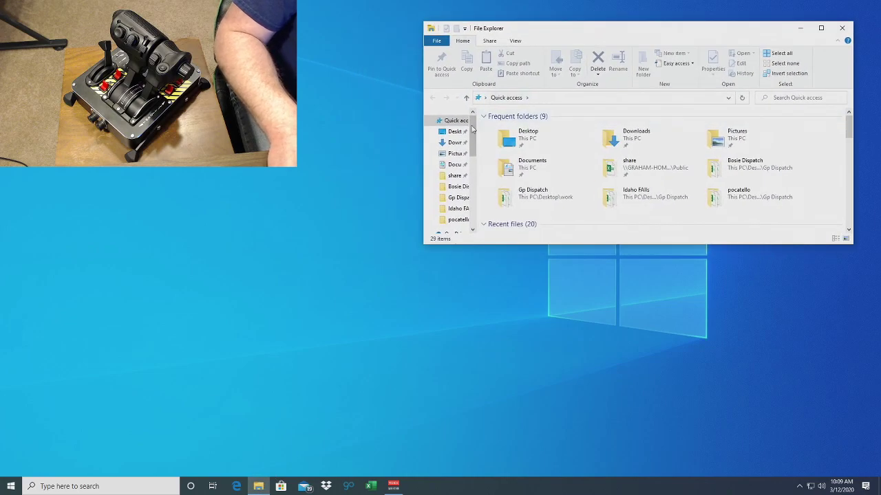
click(455, 144)
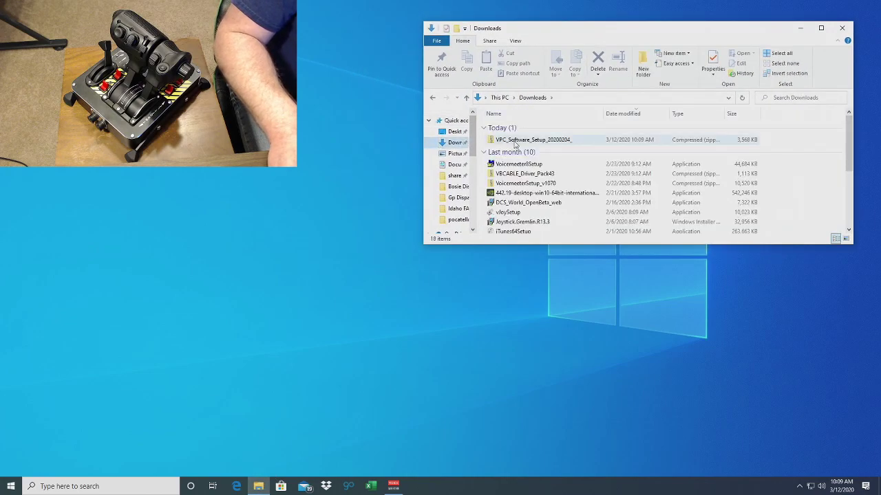
right_click(515, 144)
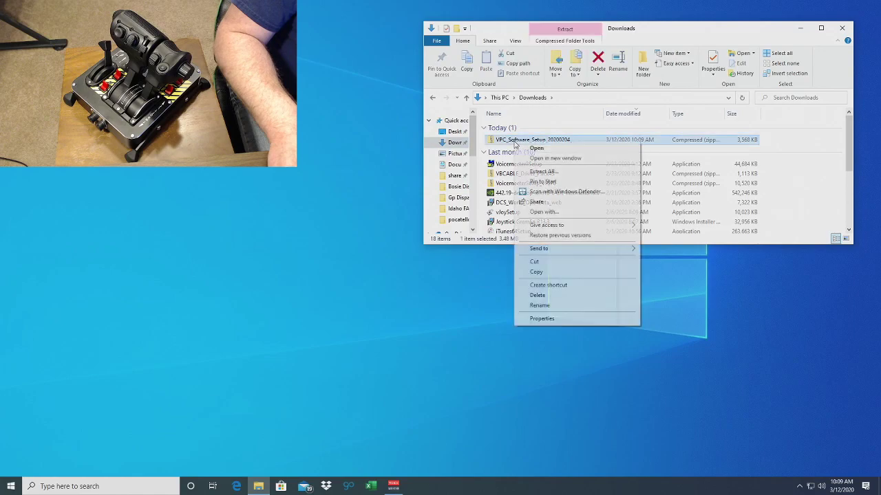
click(538, 173)
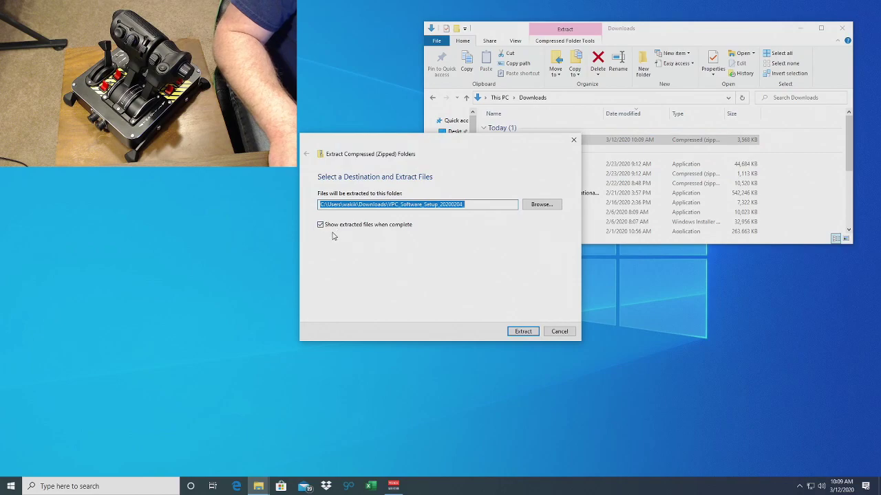
click(522, 332)
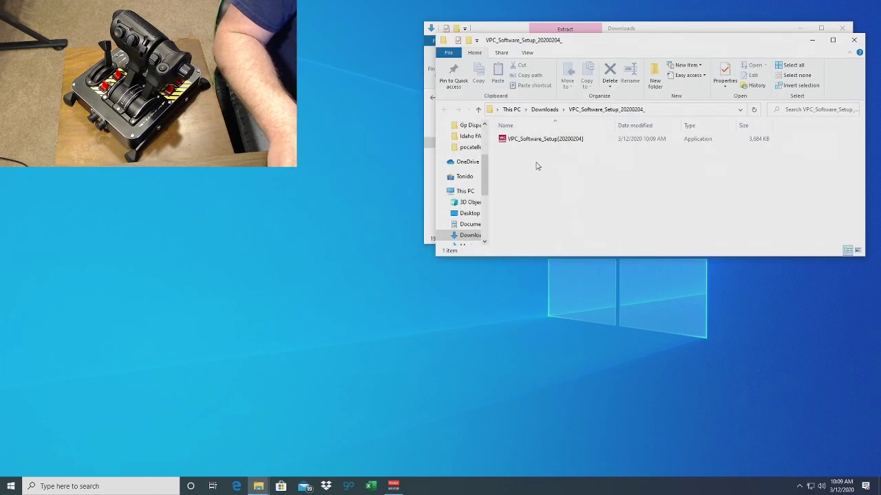
Step: Run the extracted VPC_Software_Setup[20200204] application as administrator and allow it to make changes
click(519, 140)
right_click(519, 139)
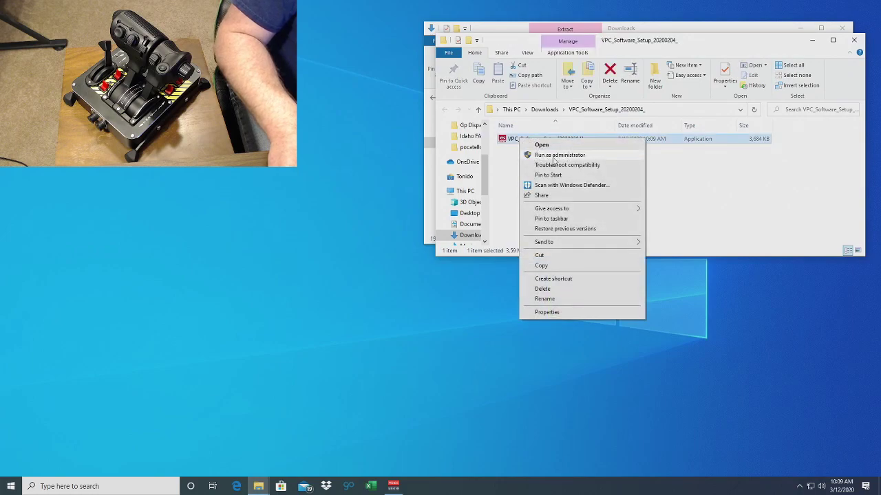
click(555, 157)
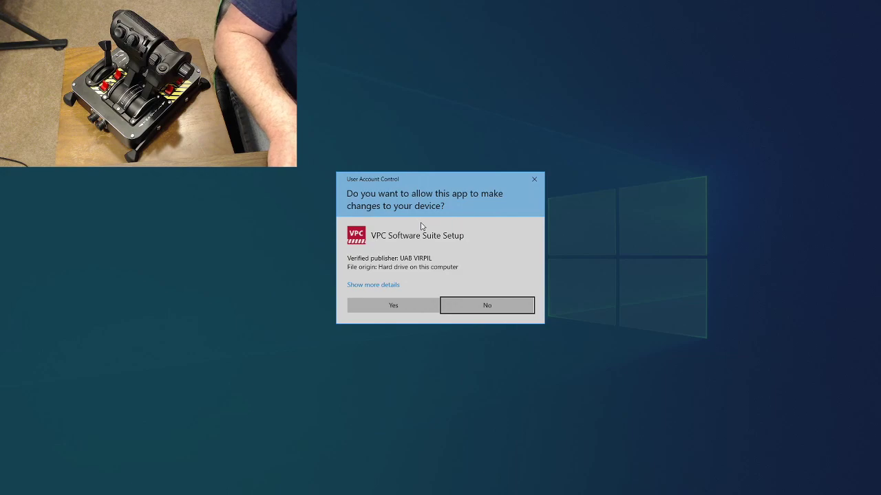
click(392, 312)
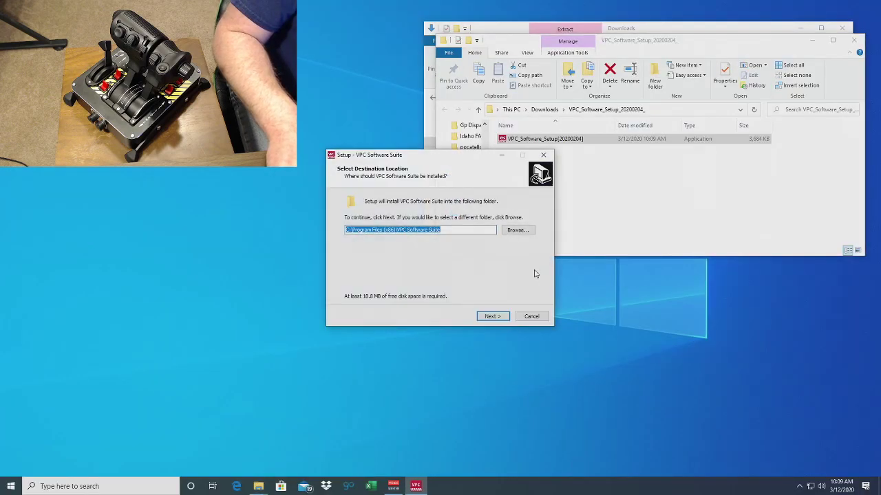
Step: Close the File Explorer windows and install VPC Software Suite in its default folder with all three desktop shortcuts and Pro mode
drag(461, 155, 639, 51)
click(854, 40)
click(841, 28)
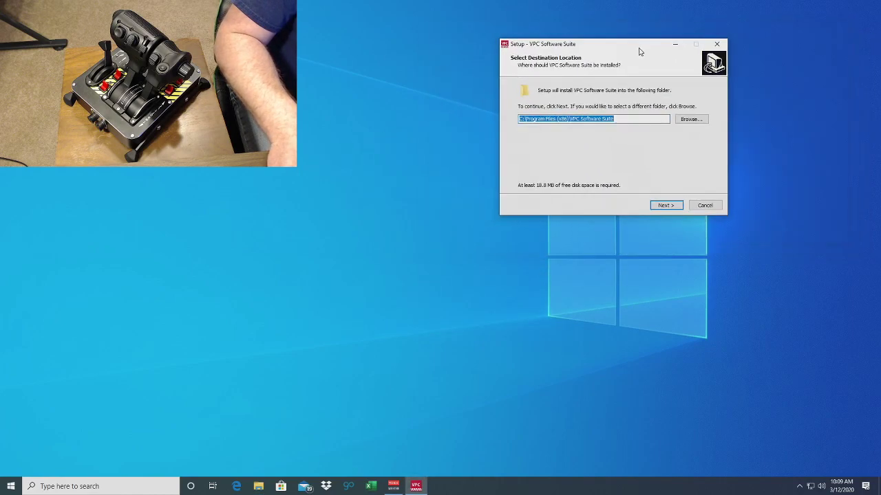
click(665, 203)
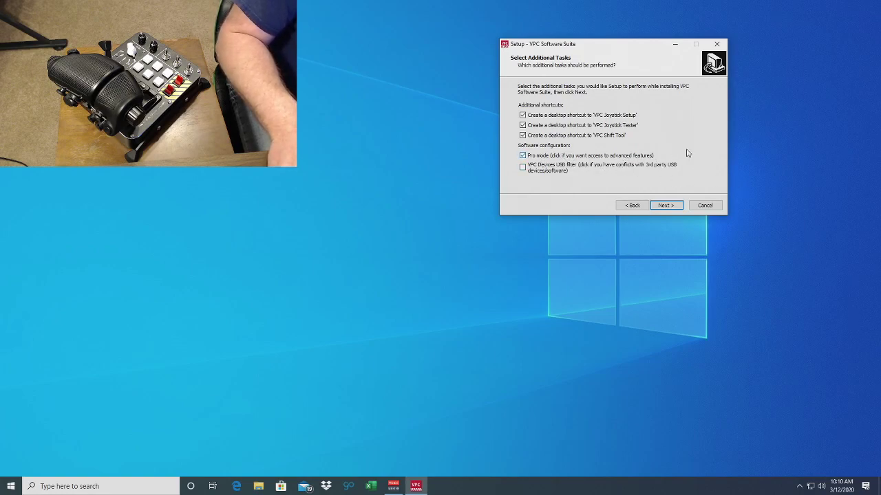
click(667, 207)
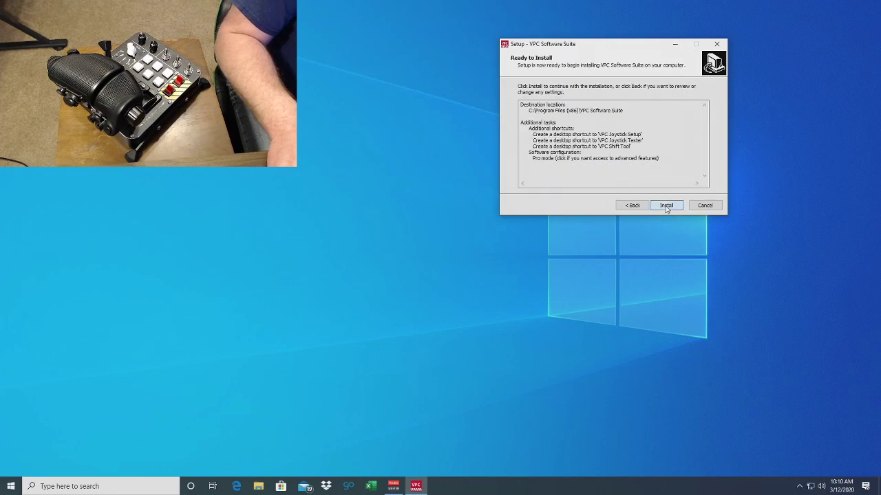
click(667, 207)
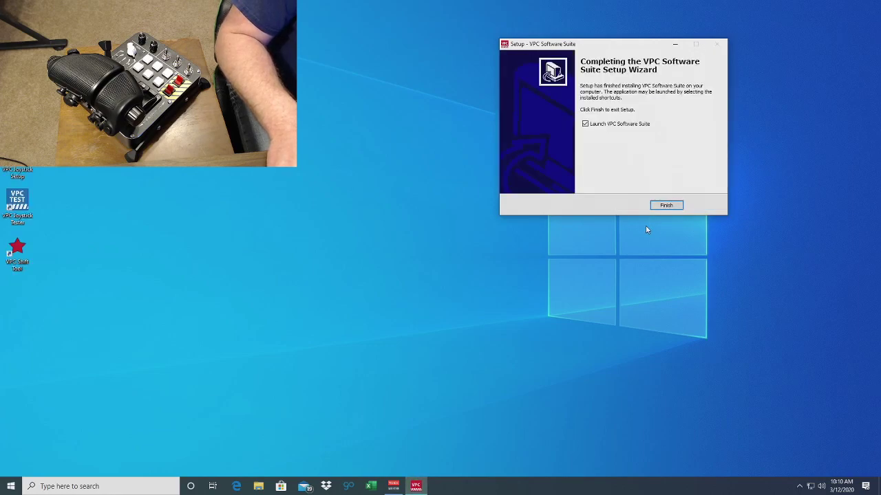
Step: Place the VPC Joystick Setup shortcut beside the VPC Joystick Tester one and finish the installer without launching VPC Software Suite
drag(17, 159, 62, 221)
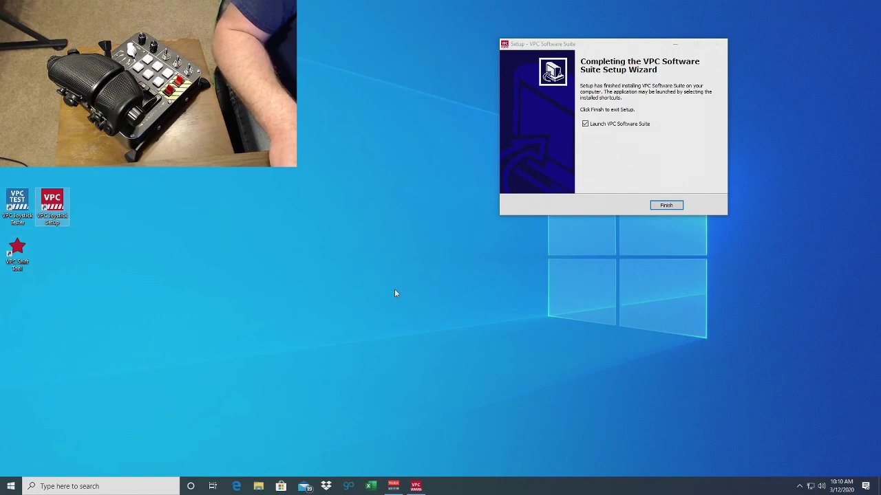
click(584, 125)
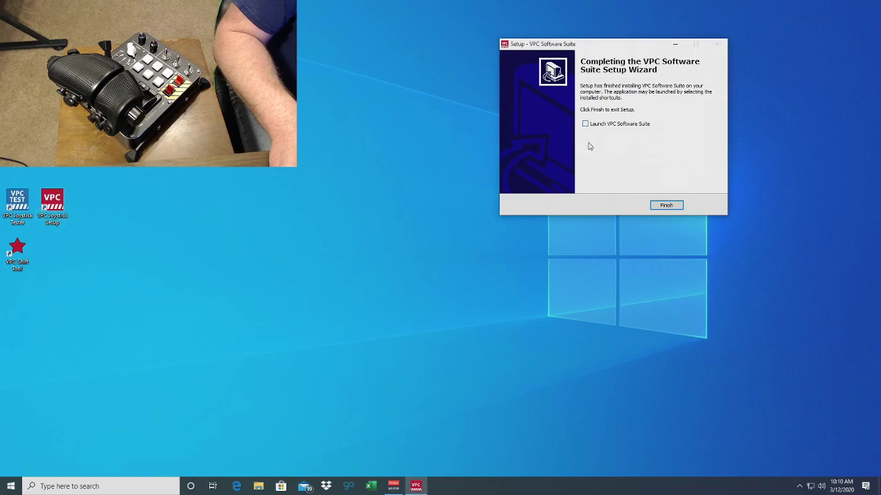
click(667, 206)
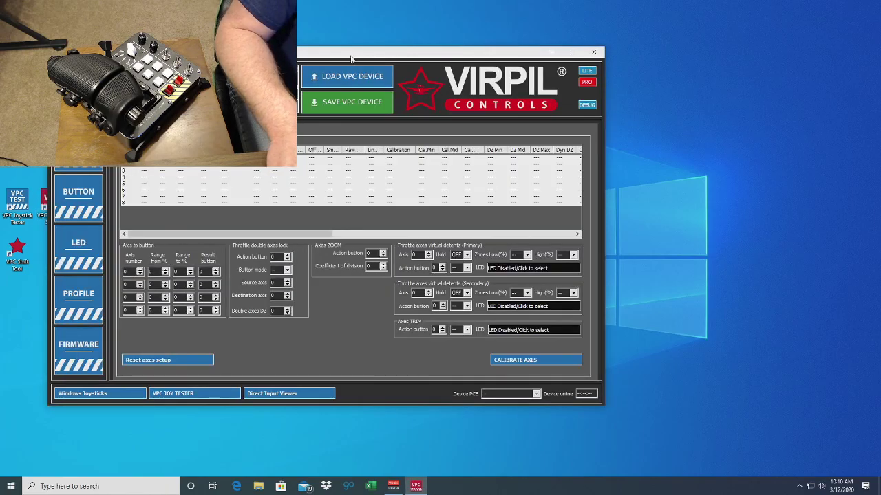
Step: Move the VPC Configuration Tool window aside and examine the connected device list and the setup pages
drag(349, 48, 562, 44)
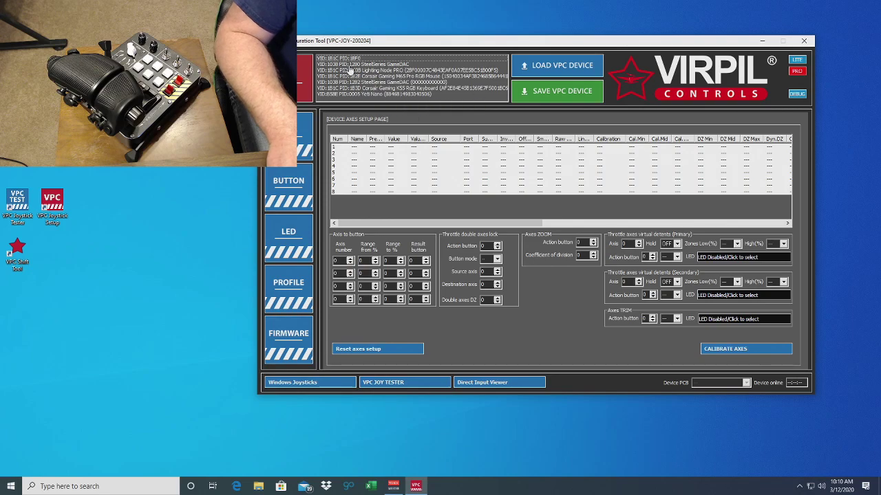
drag(369, 82, 367, 65)
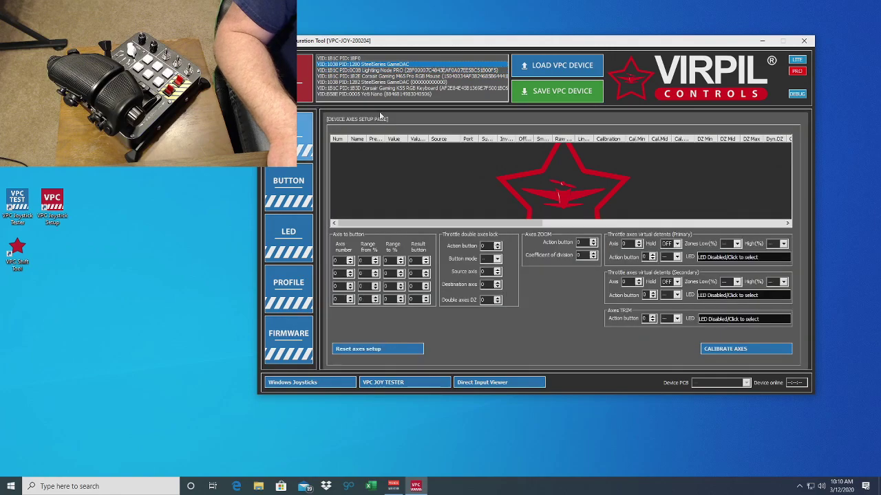
click(387, 77)
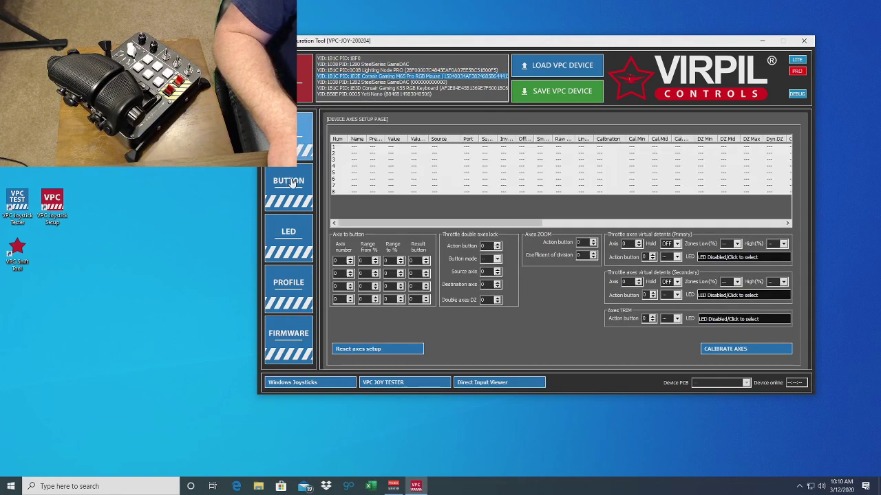
click(291, 232)
click(303, 134)
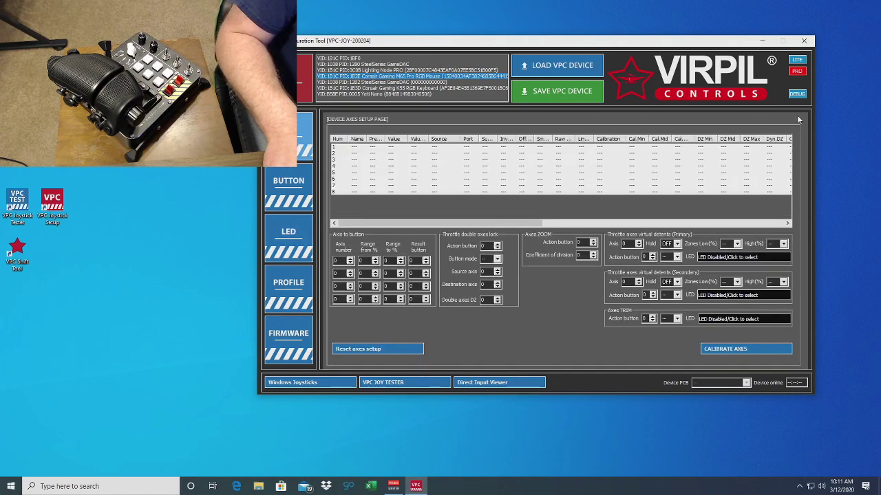
Step: Switch between LITE and PRO modes to compare the available setup pages, ending in PRO mode
click(797, 60)
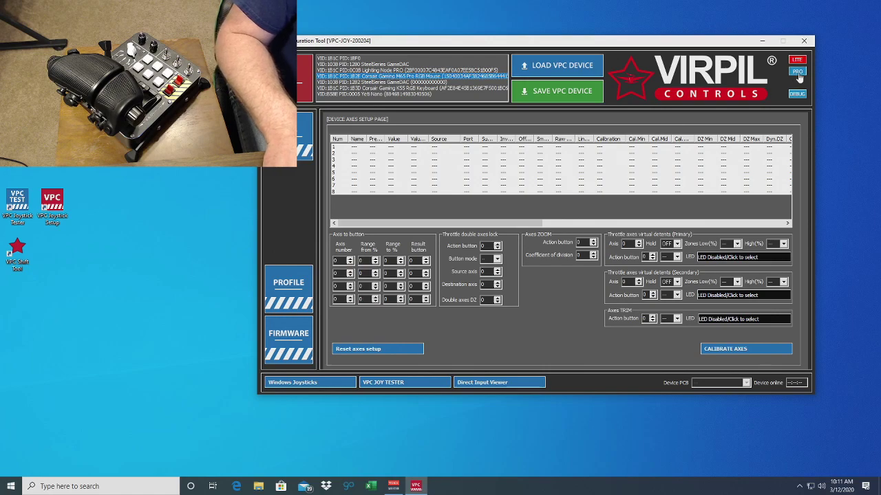
click(798, 73)
click(797, 61)
click(797, 71)
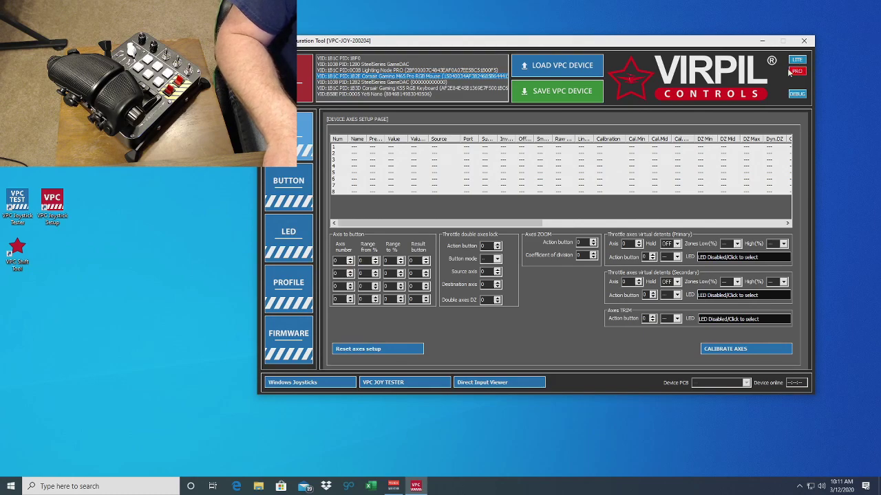
click(799, 73)
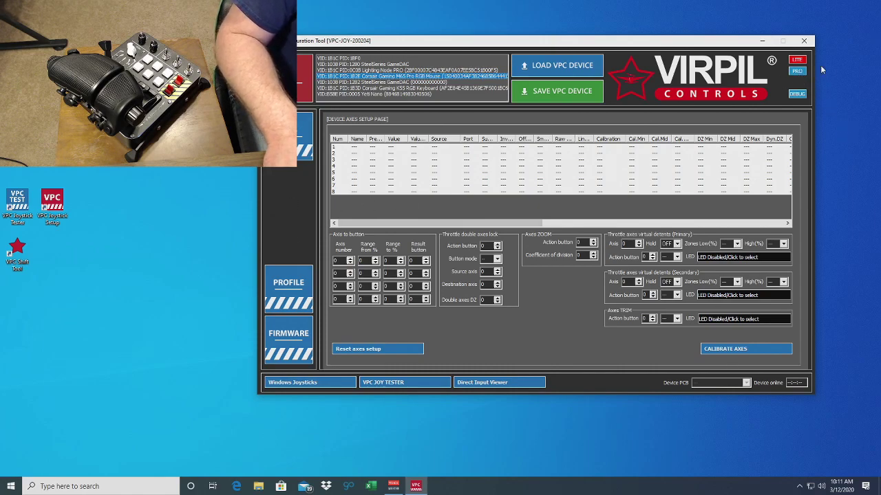
click(797, 72)
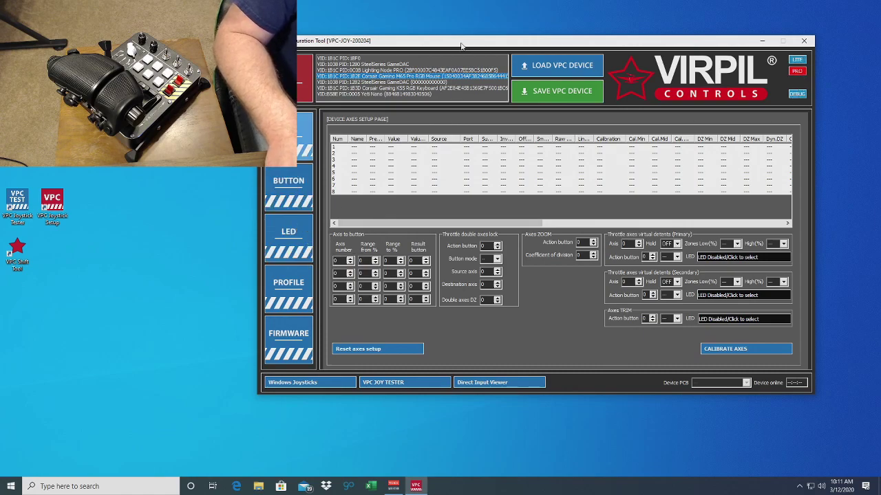
Step: Restart the VPC Configuration Tool with the throttle connected and reposition its window so all of it is visible
drag(462, 43, 459, 34)
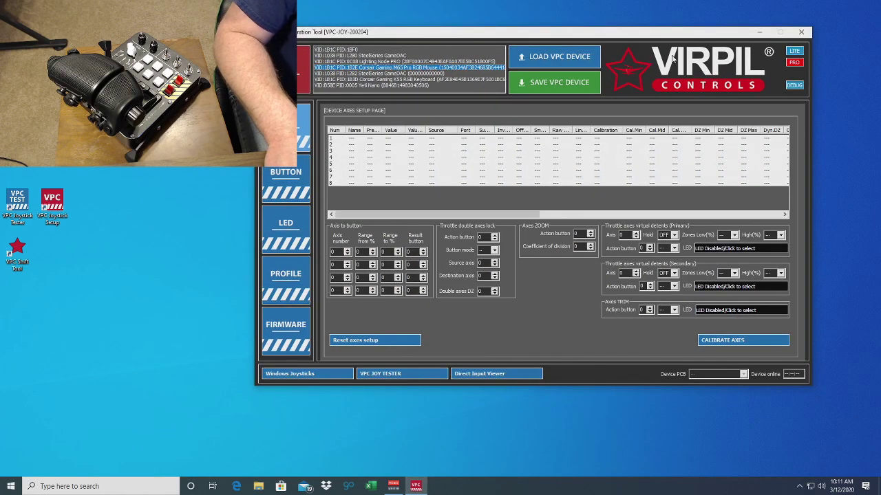
click(801, 33)
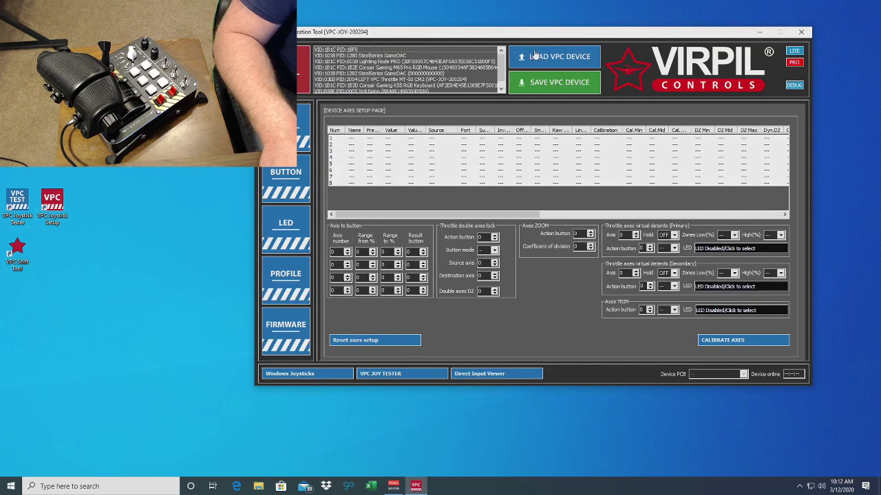
drag(529, 33, 593, 12)
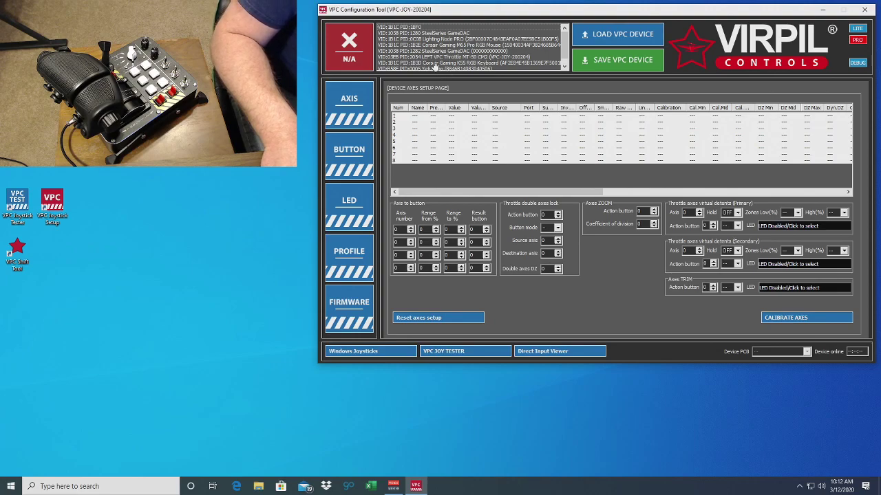
Step: Select the LEFT VPC Throttle MT-50 CM2 in the device list and run the automatic firmware update
click(413, 58)
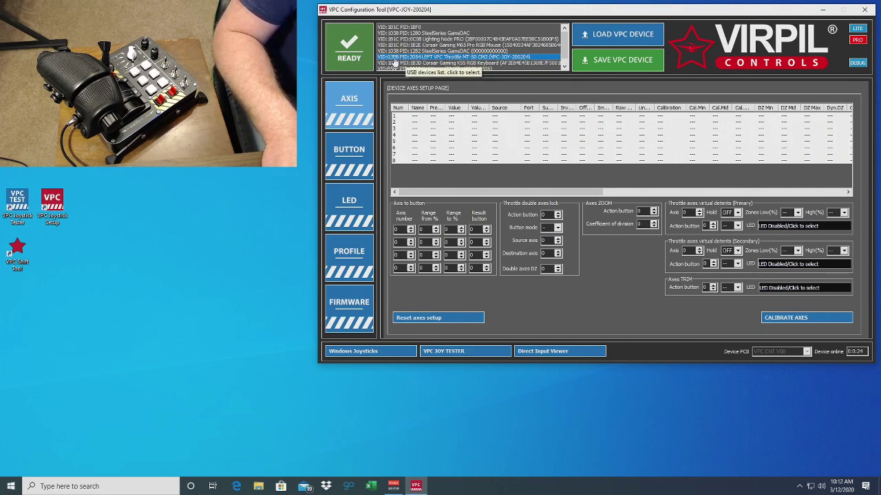
click(350, 306)
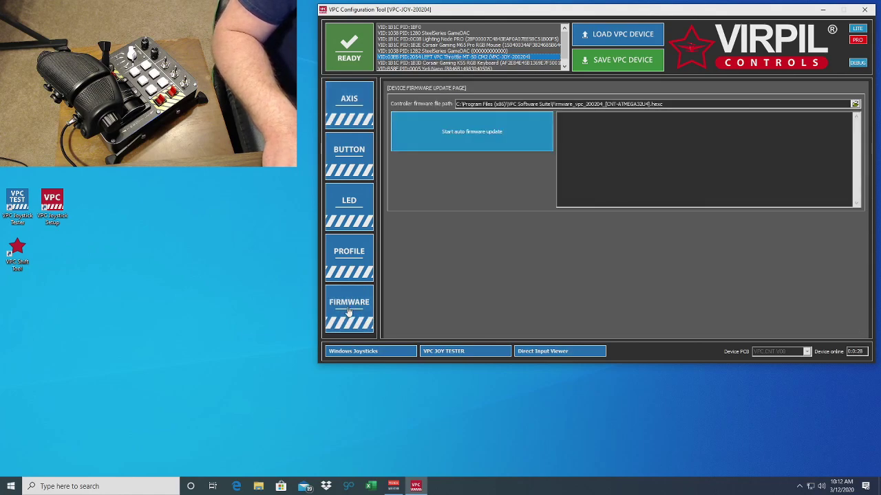
click(476, 133)
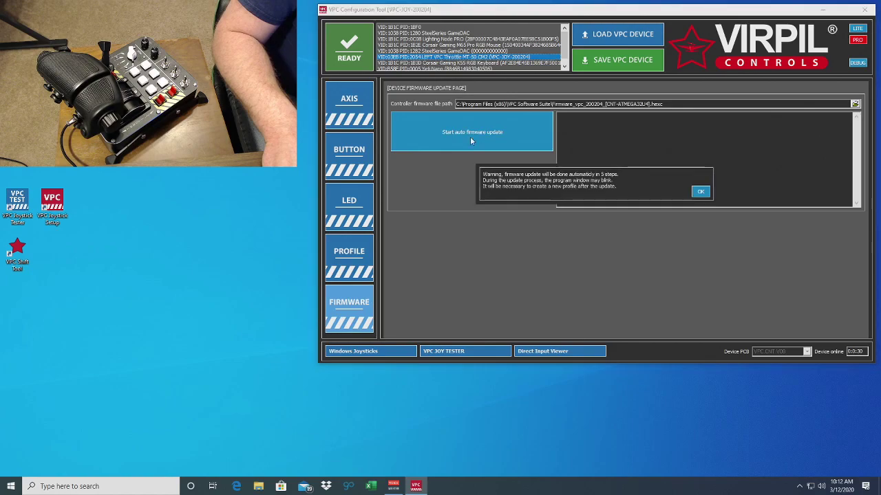
click(701, 192)
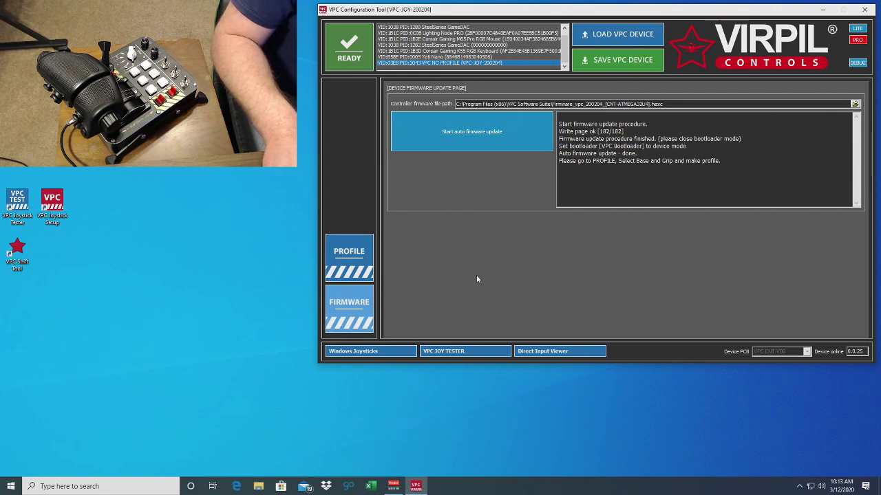
Step: Configure a profile with the VPC MongoosT-50 CM2 throttle base, the No Mode Modifier grip and LEFT as device side
click(345, 258)
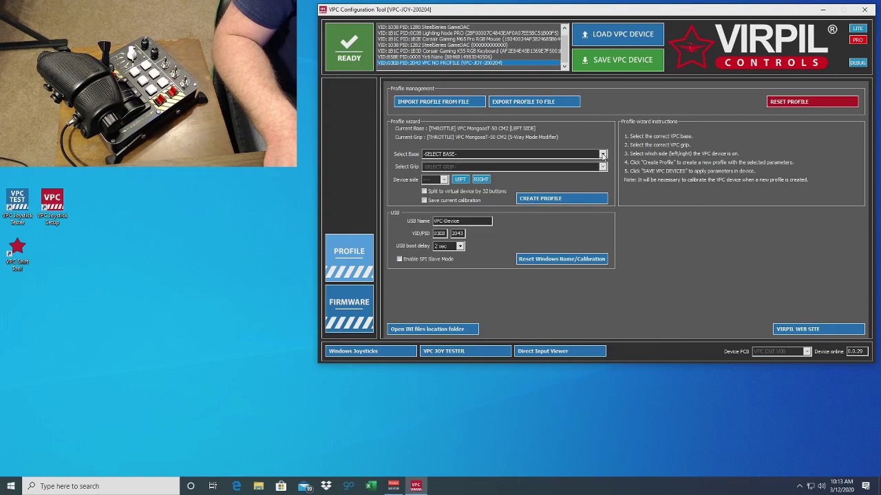
click(603, 155)
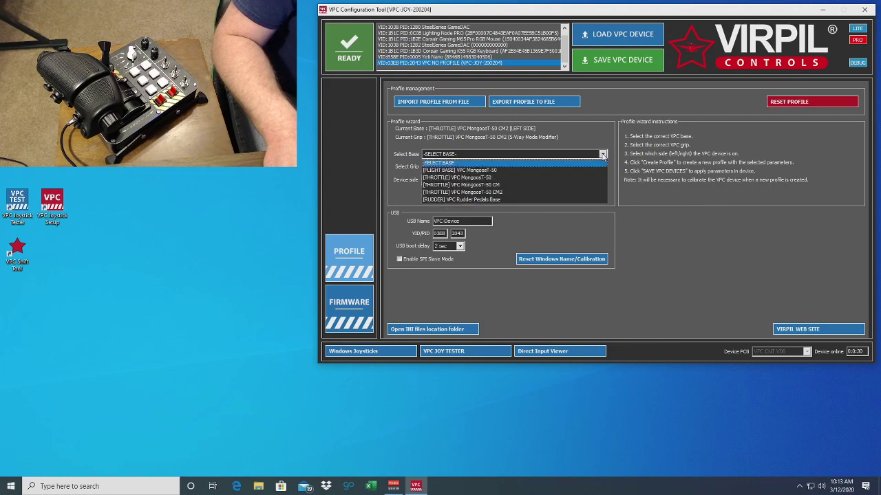
click(507, 197)
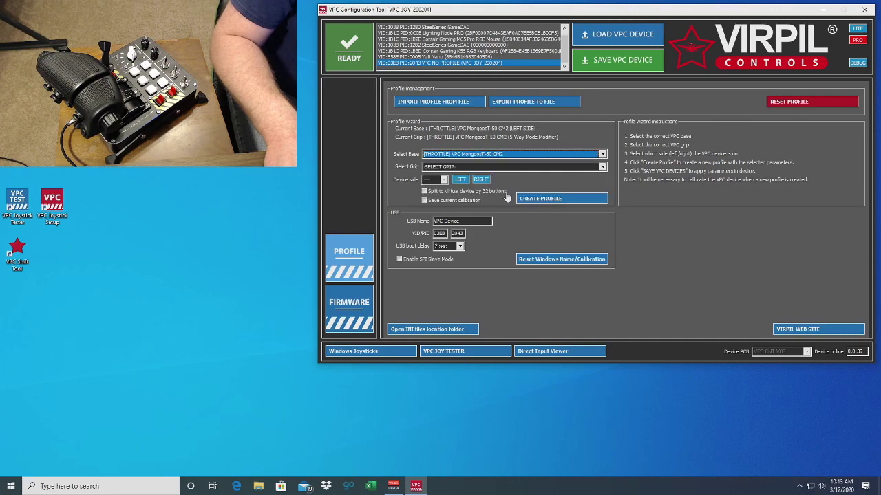
click(603, 168)
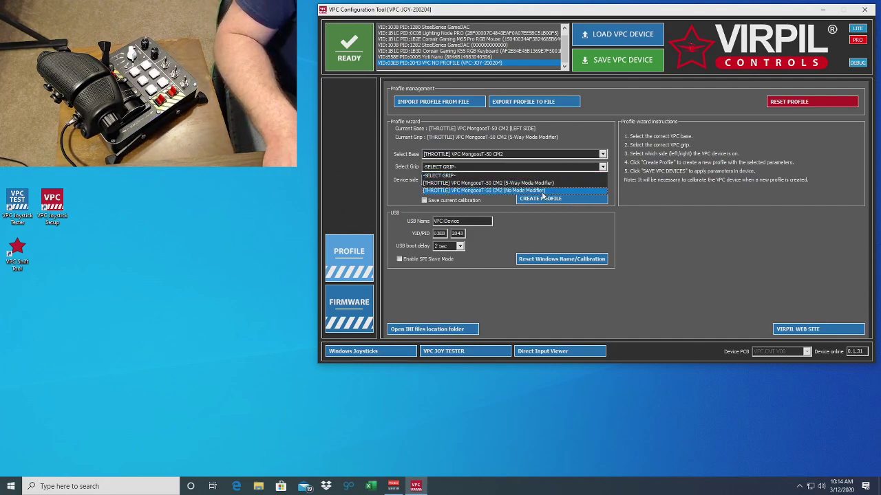
click(514, 190)
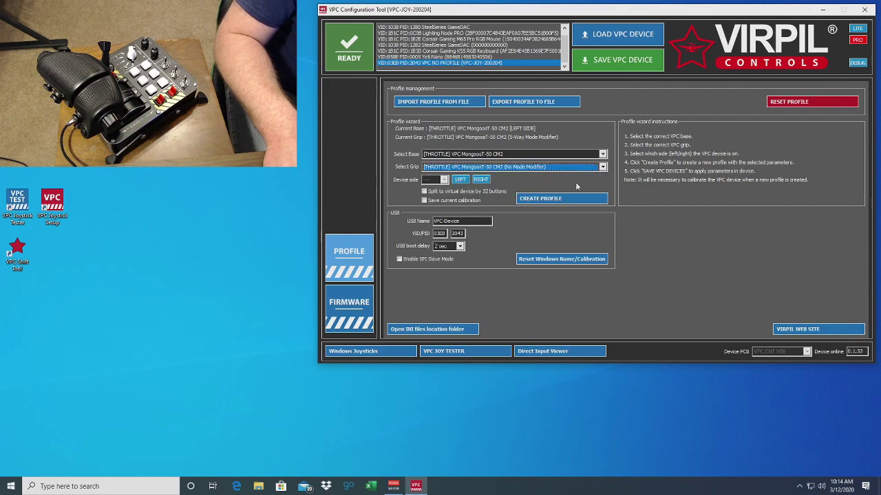
click(461, 180)
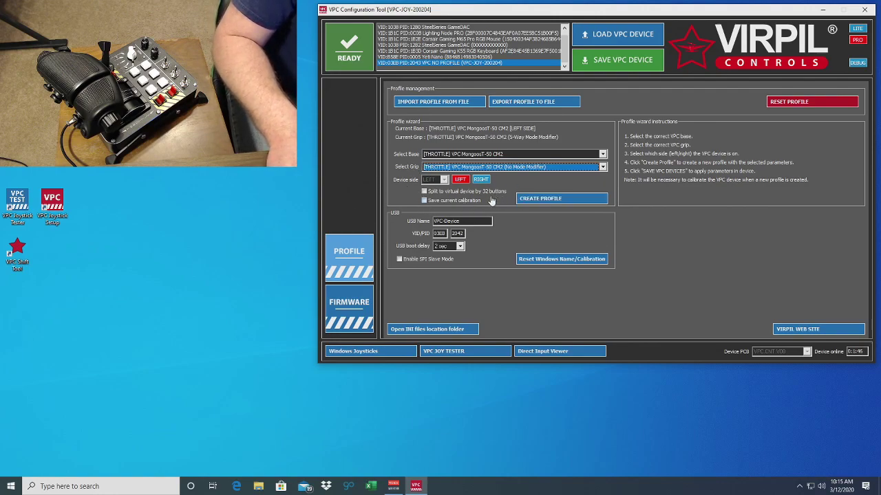
Step: Create the profile with Split to virtual device by 32 buttons disabled and save it to the VPC device
click(425, 195)
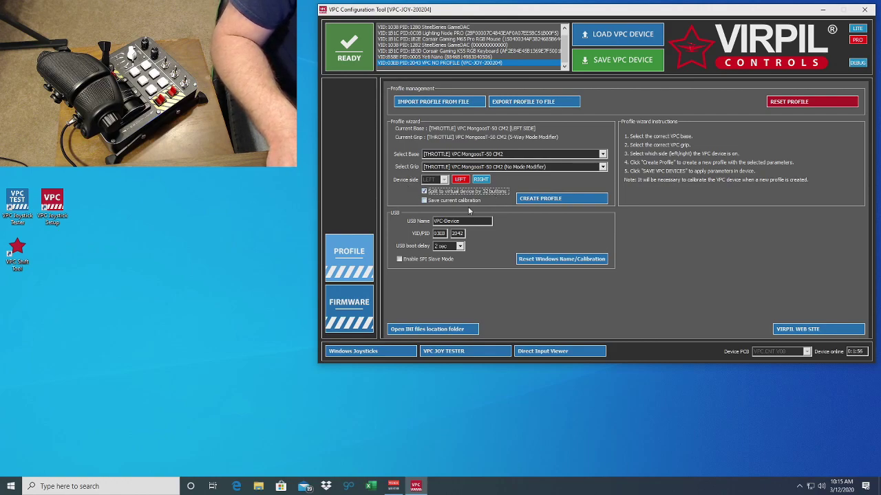
click(424, 191)
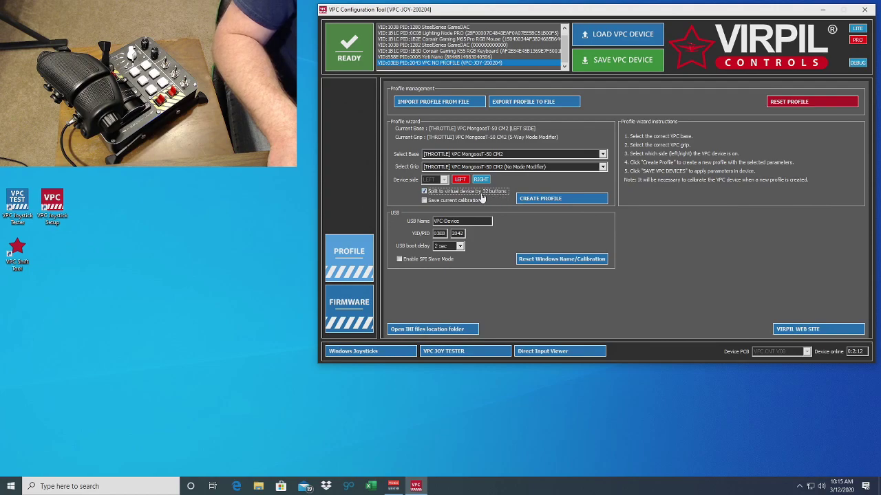
click(424, 192)
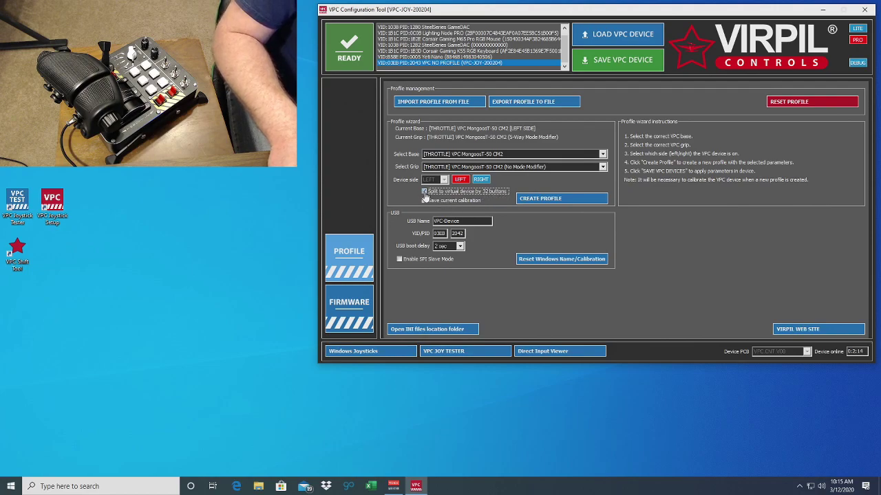
click(554, 201)
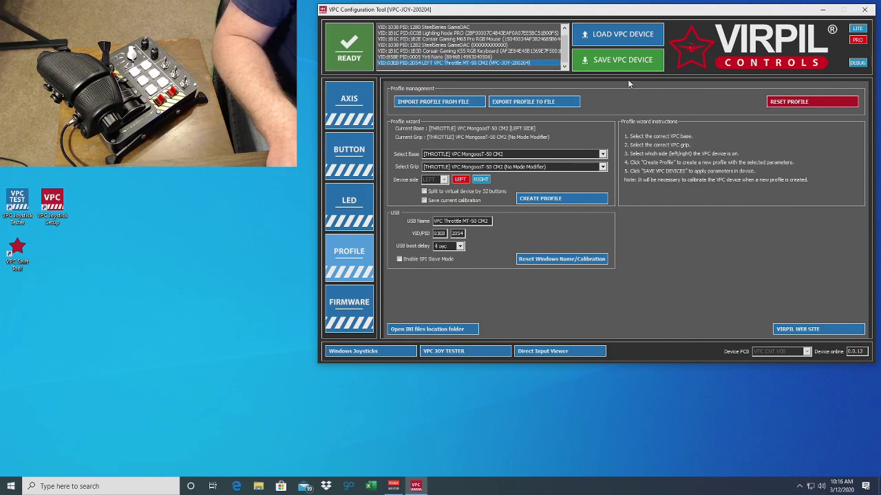
click(615, 61)
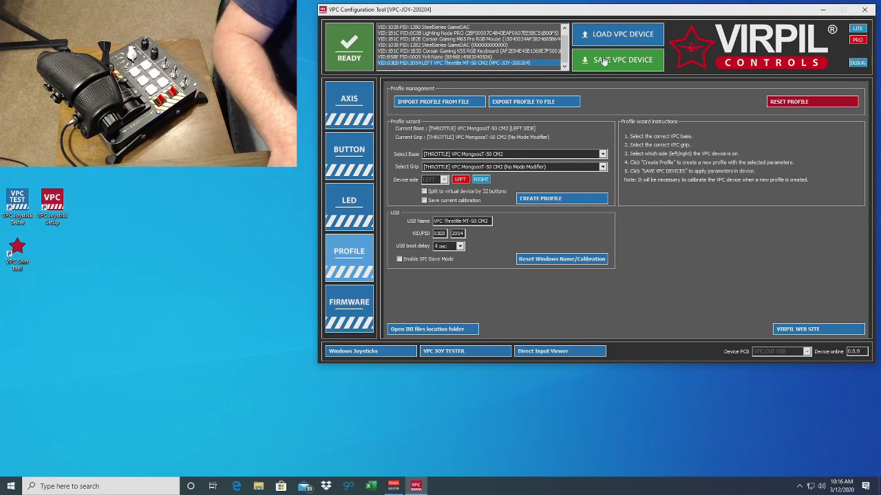
Step: Set the first six on-board RGB LED colours to black
click(355, 203)
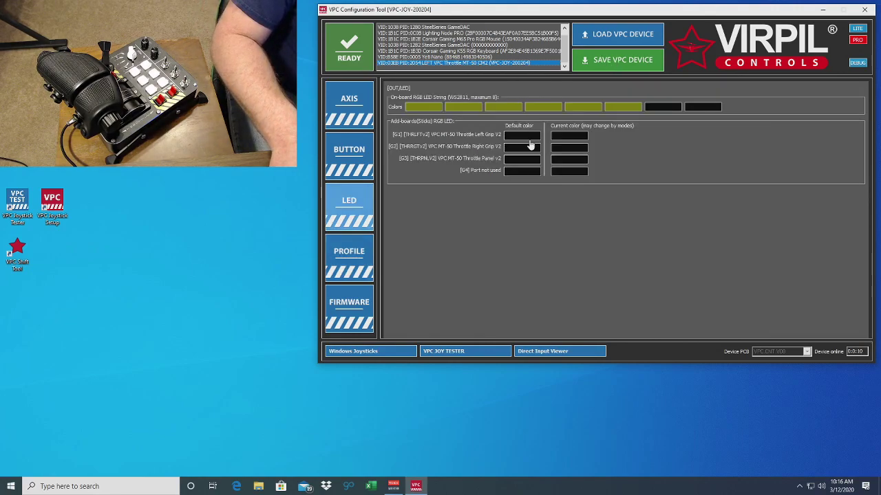
click(427, 111)
click(439, 160)
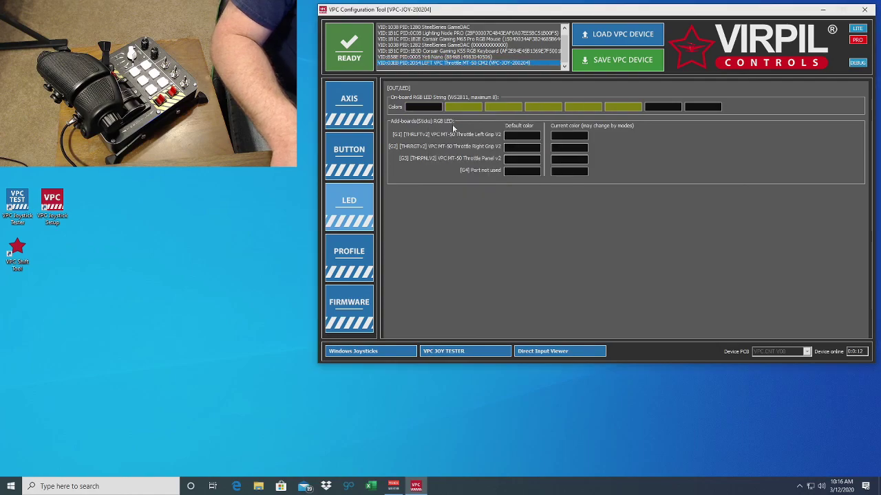
click(462, 122)
click(472, 171)
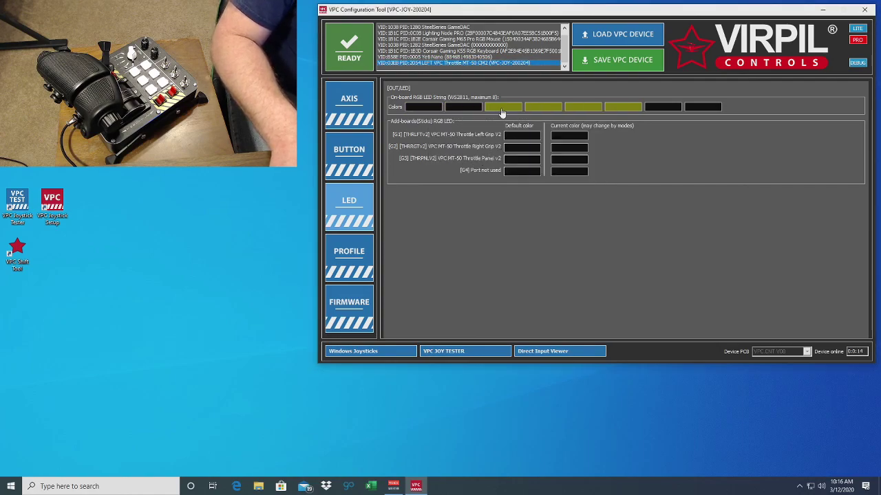
click(513, 107)
click(523, 170)
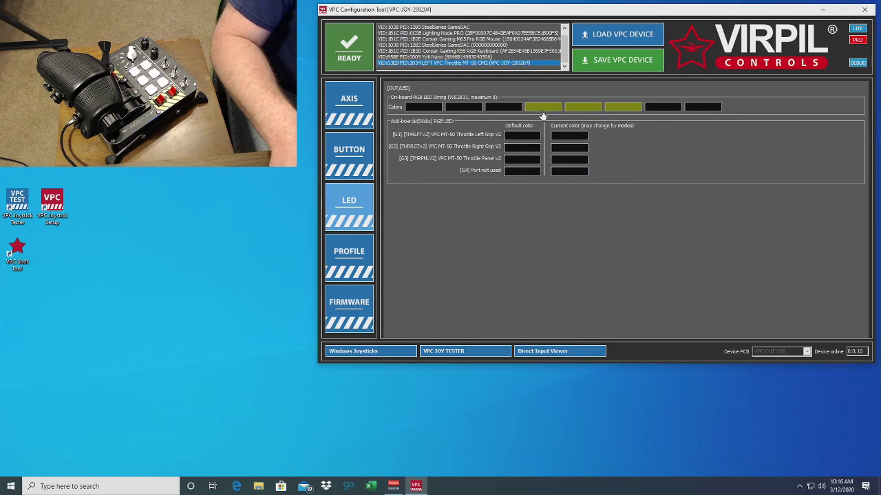
click(542, 110)
click(543, 164)
click(574, 112)
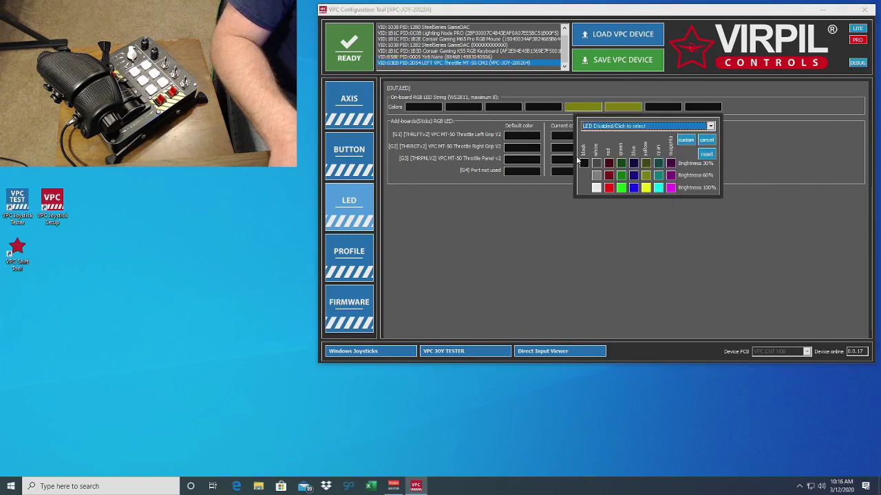
click(582, 163)
click(622, 110)
click(629, 164)
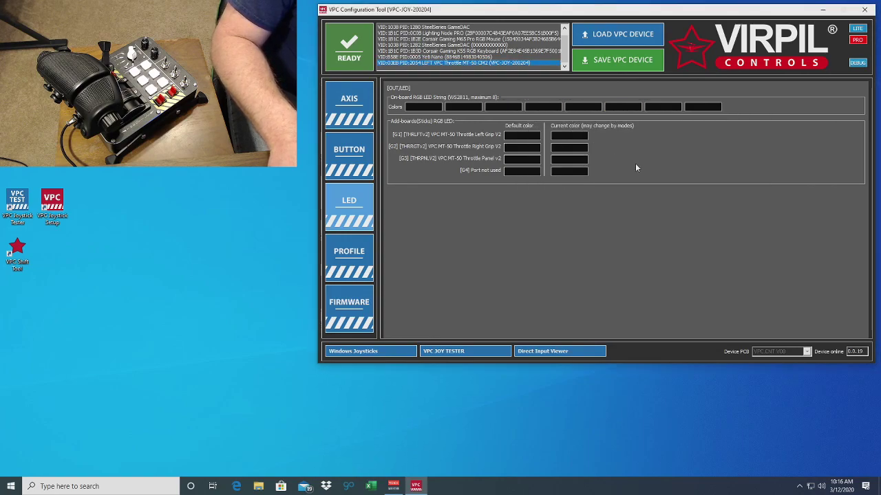
Step: Calibrate all throttle axes through their full range and save the calibration to the profile and the VPC device
click(359, 167)
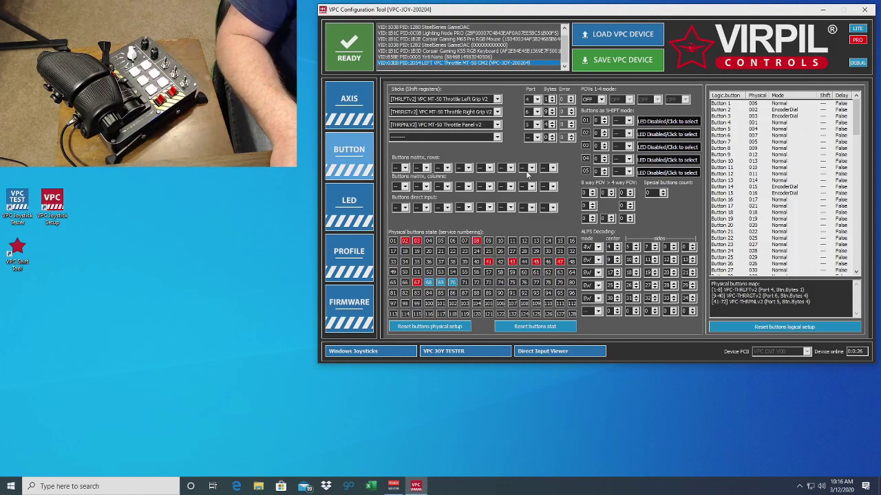
click(349, 107)
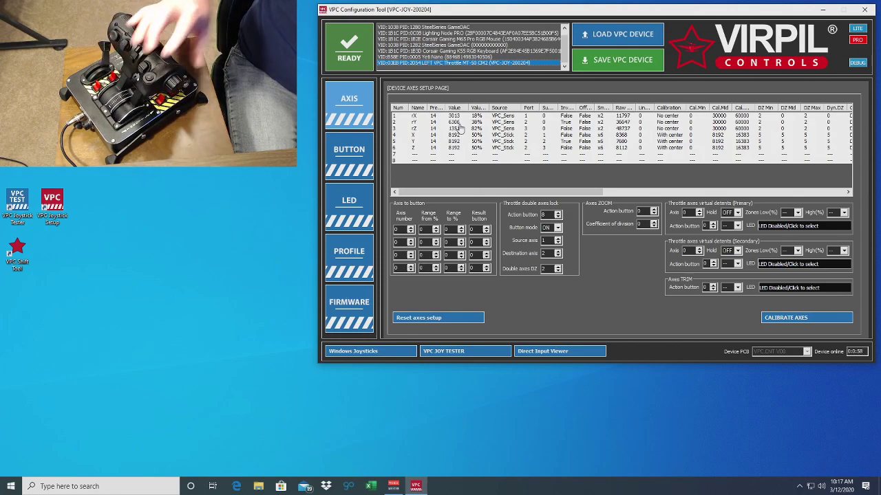
click(790, 322)
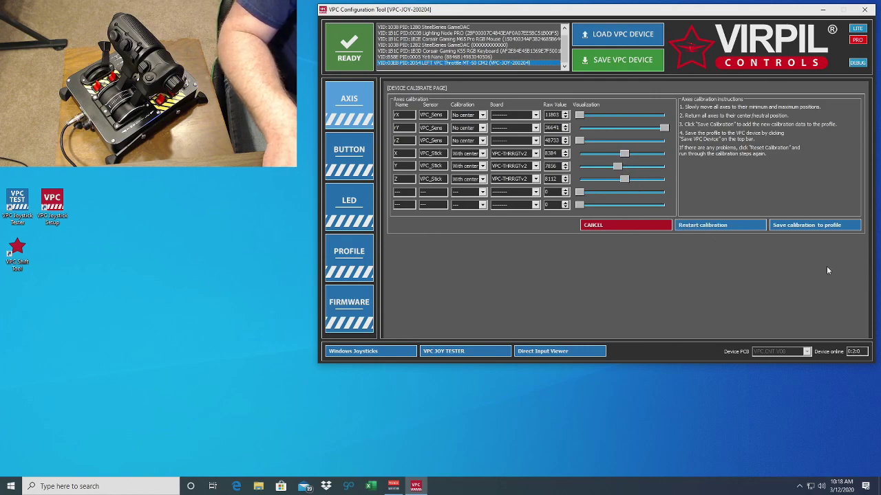
click(810, 231)
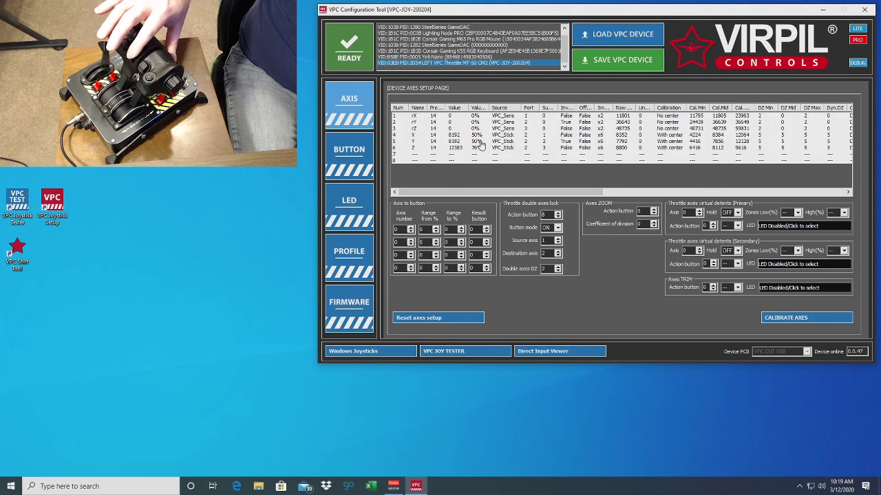
click(617, 66)
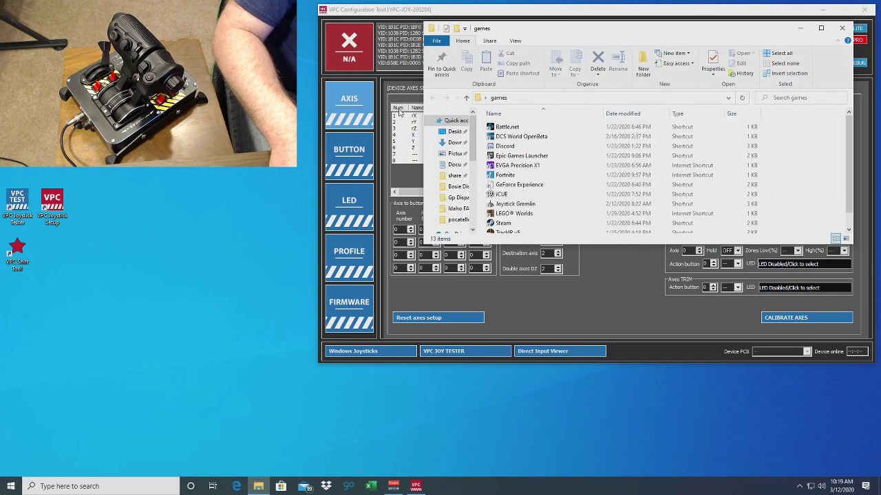
Step: Launch DCS World OpenBeta from the games folder, close the folder and the VPC Configuration Tool, and reposition the game window
double_click(510, 141)
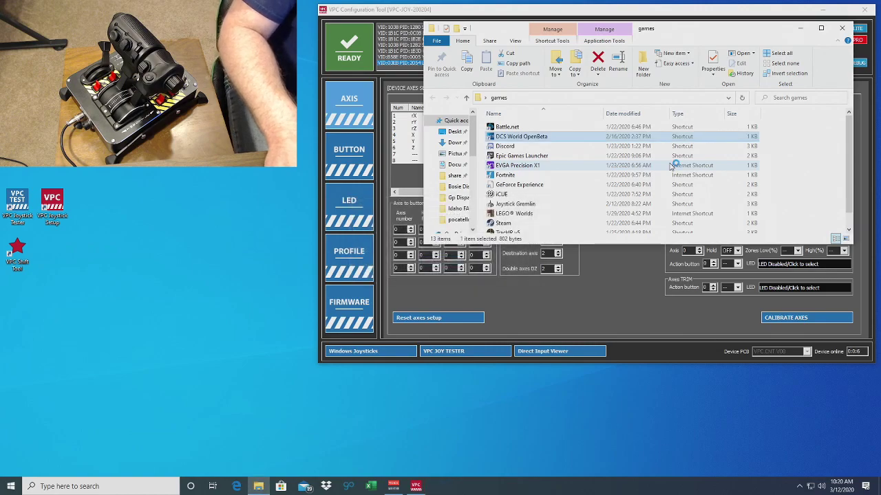
click(841, 29)
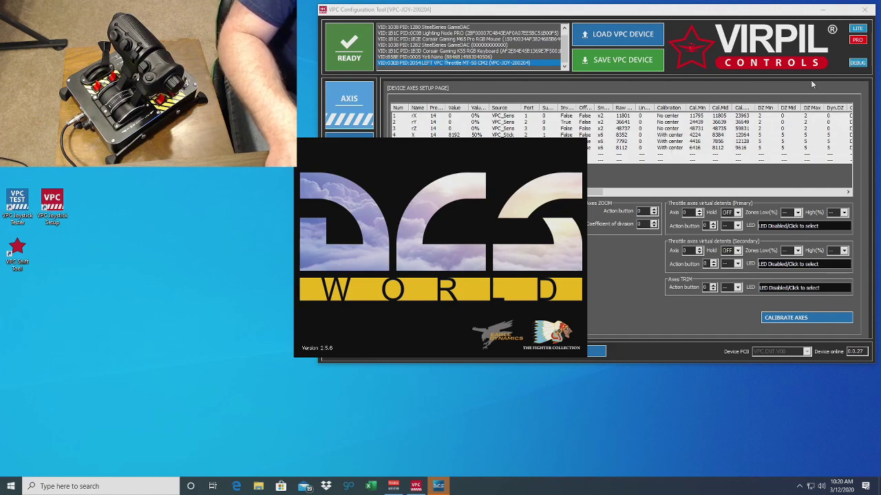
click(628, 68)
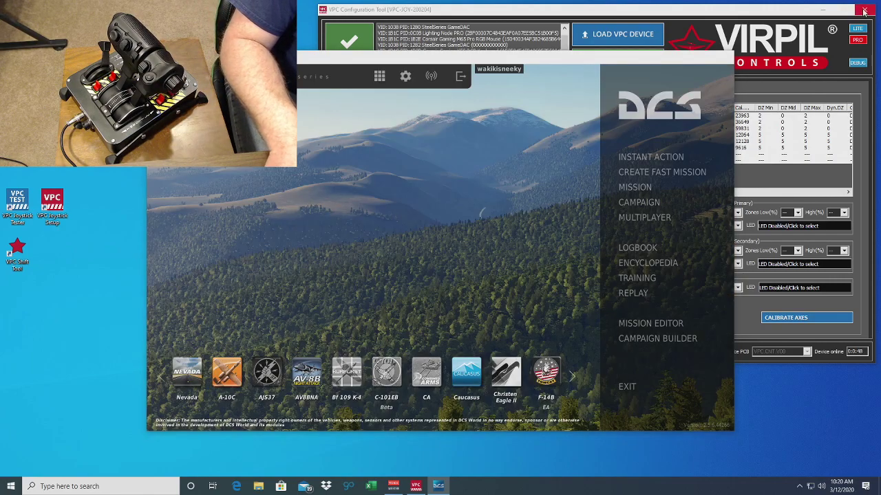
click(864, 10)
drag(501, 58, 643, 13)
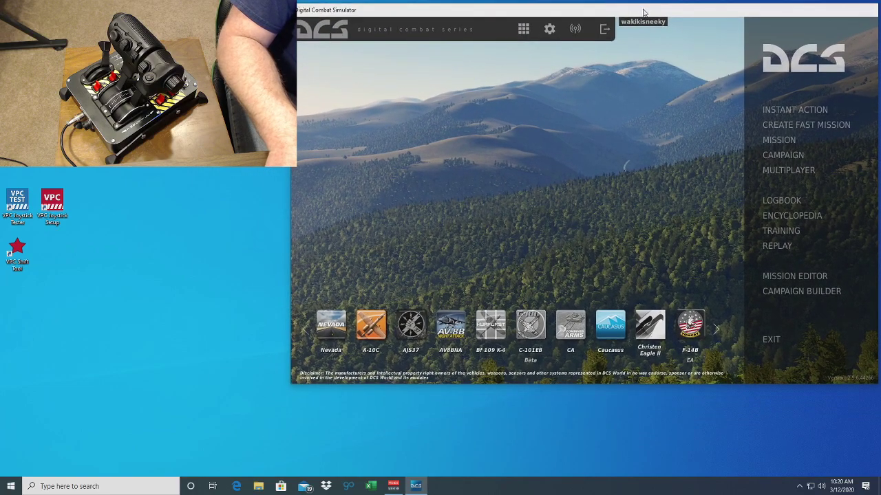
Step: Start the A-10C Weapons Training mission, enter the cockpit and pause the flight
click(779, 140)
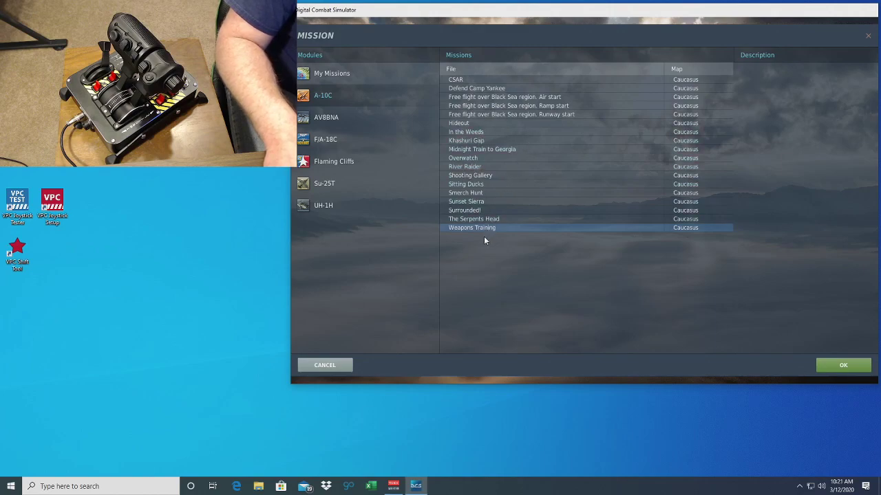
click(850, 369)
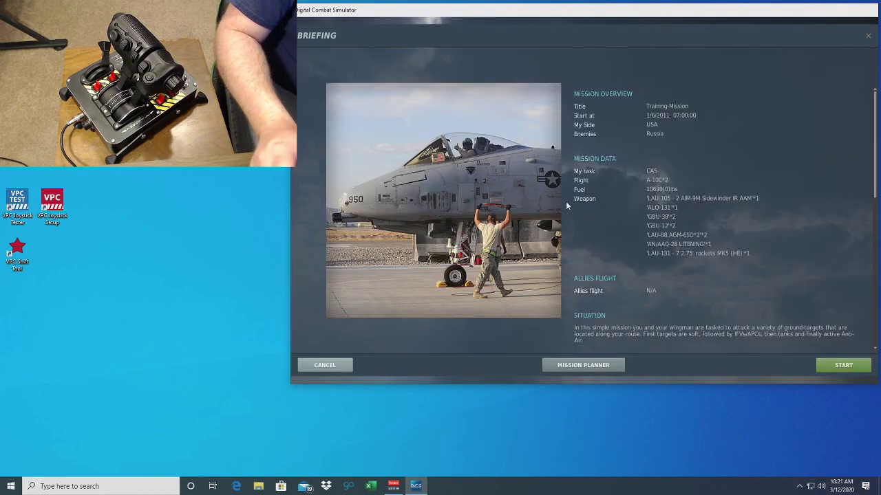
click(852, 368)
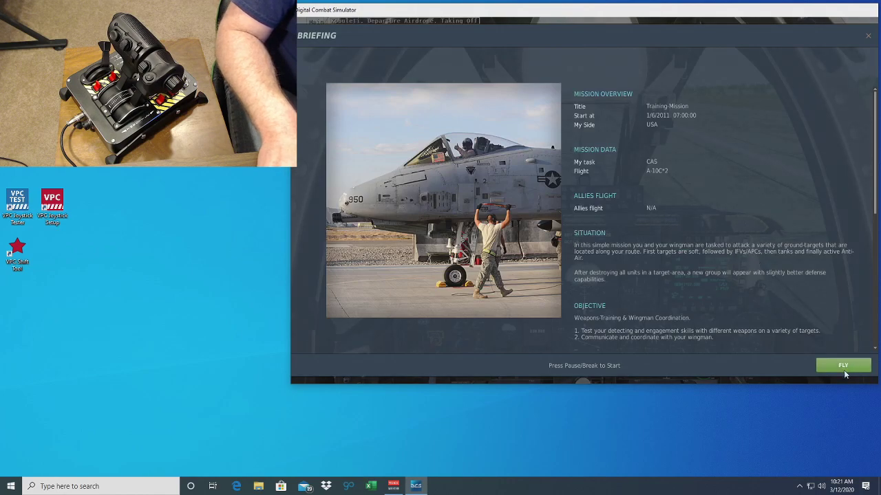
click(843, 372)
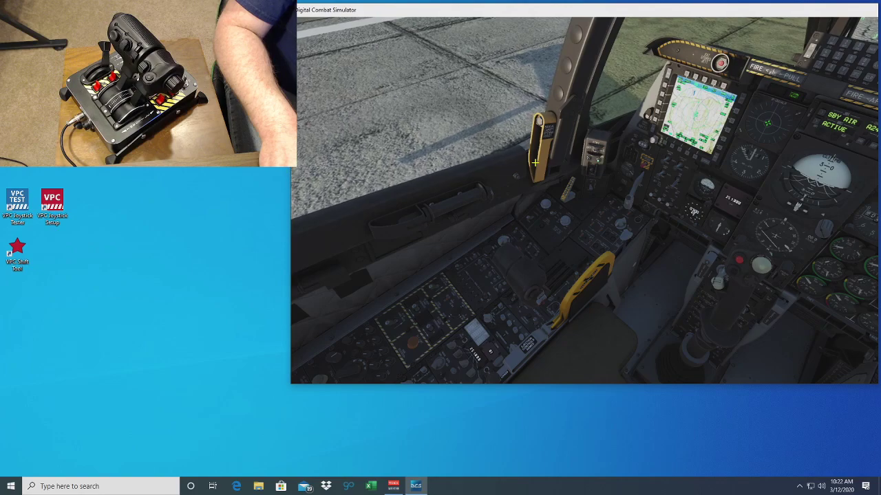
key(Escape)
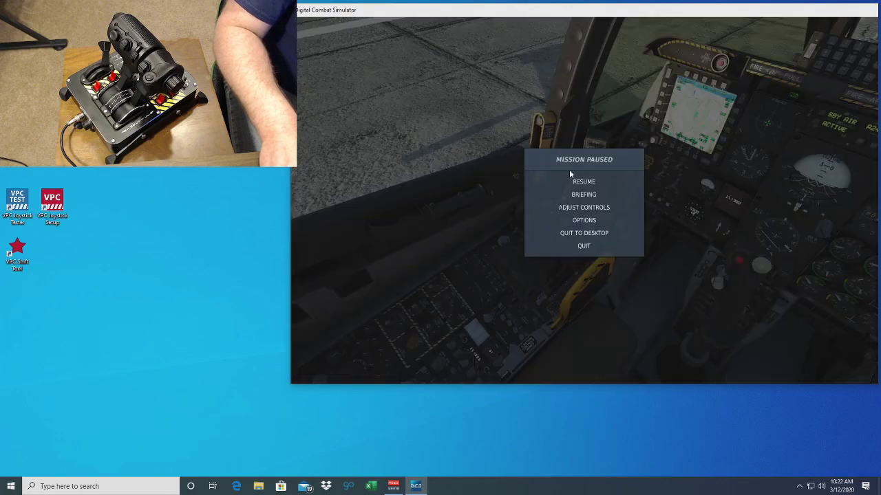
Step: Open the control settings from the paused mission and show the Axis Commands category for A-10C Real
click(585, 208)
click(401, 63)
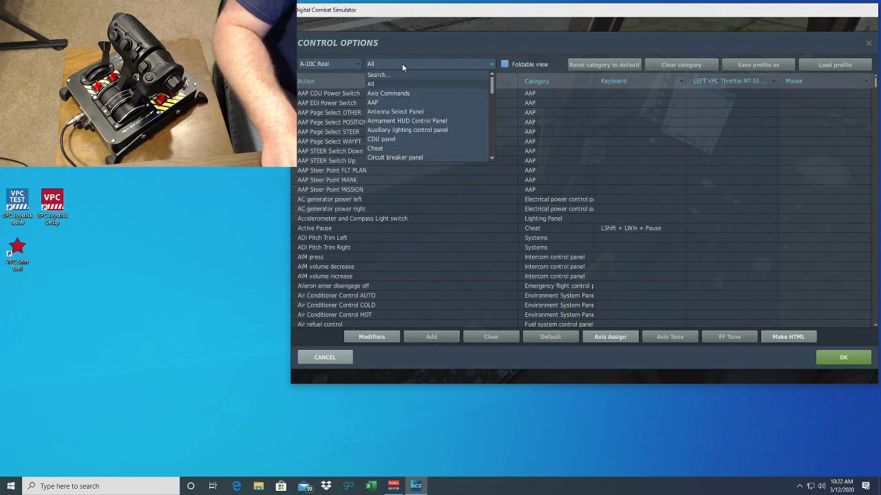
click(394, 94)
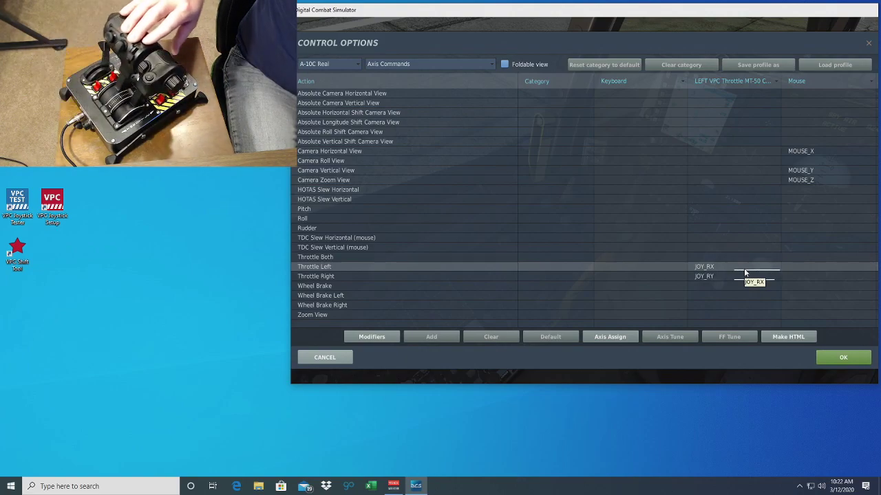
click(731, 316)
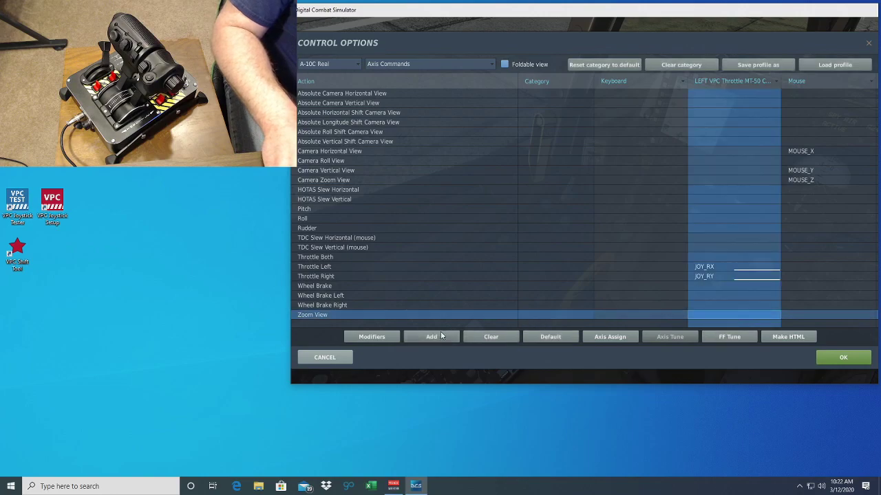
click(655, 289)
click(732, 306)
click(432, 337)
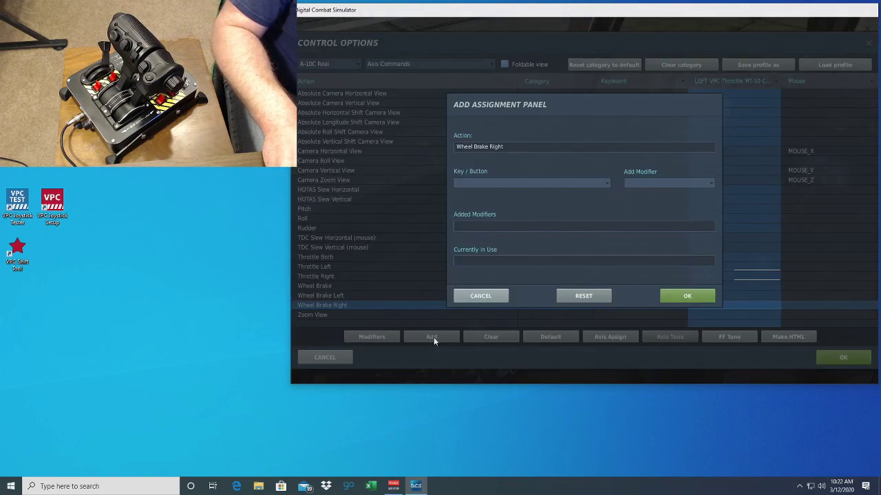
click(481, 295)
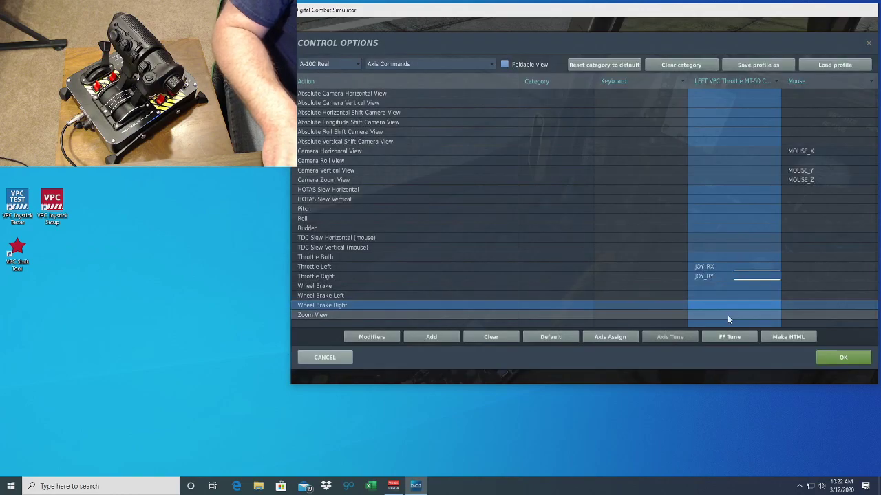
Step: Assign the throttle axis JOY_Z to Zoom View in the LEFT VPC Throttle column and save the control options
click(727, 315)
click(438, 336)
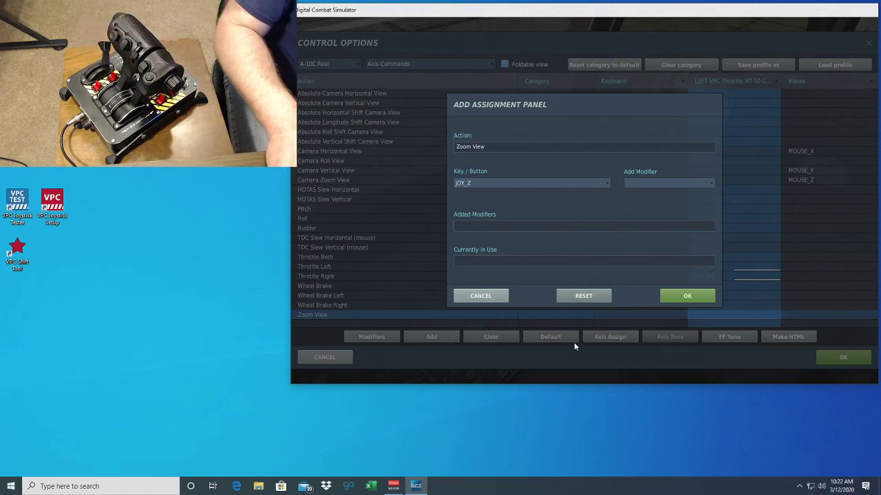
click(667, 300)
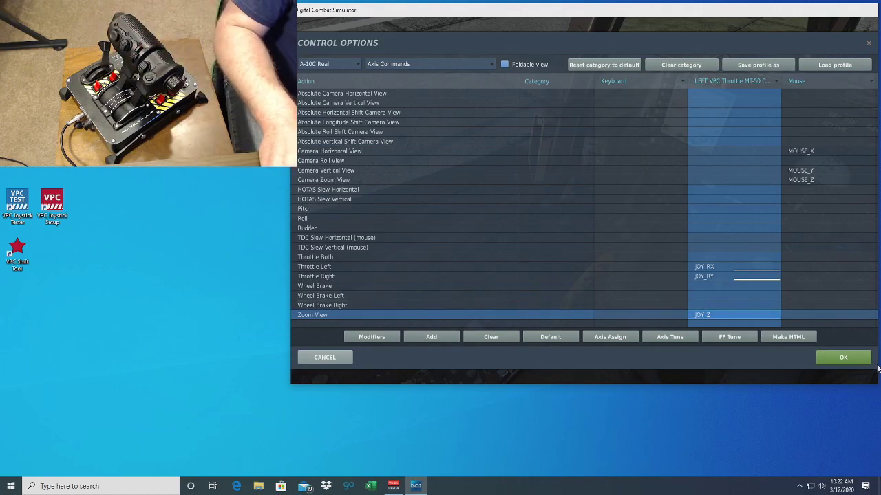
click(843, 357)
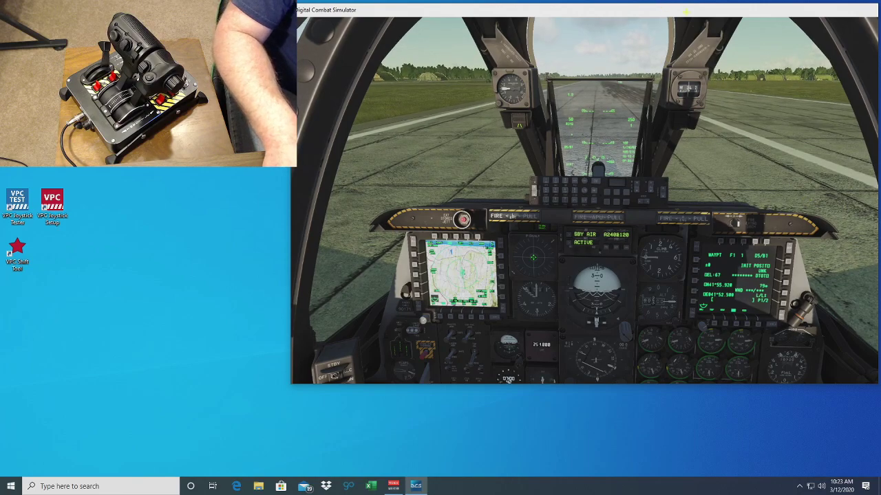
Step: Reposition the game window slightly and pause the mission
drag(686, 12, 693, 23)
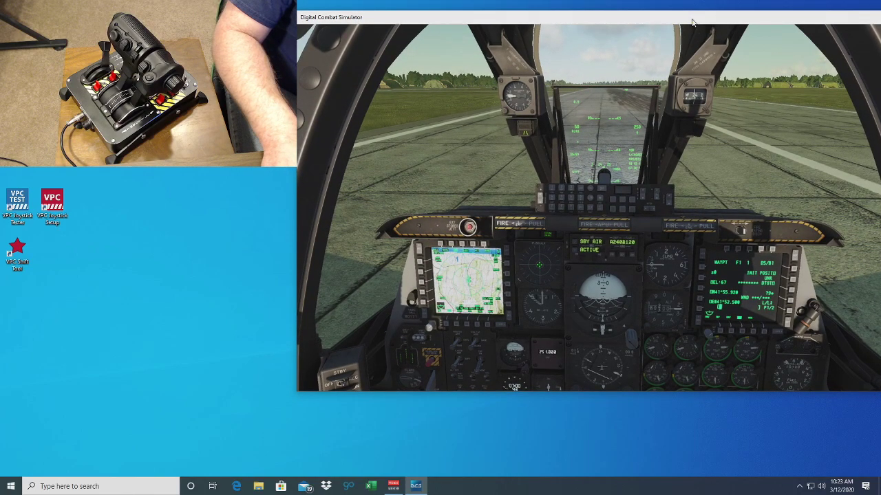
key(Escape)
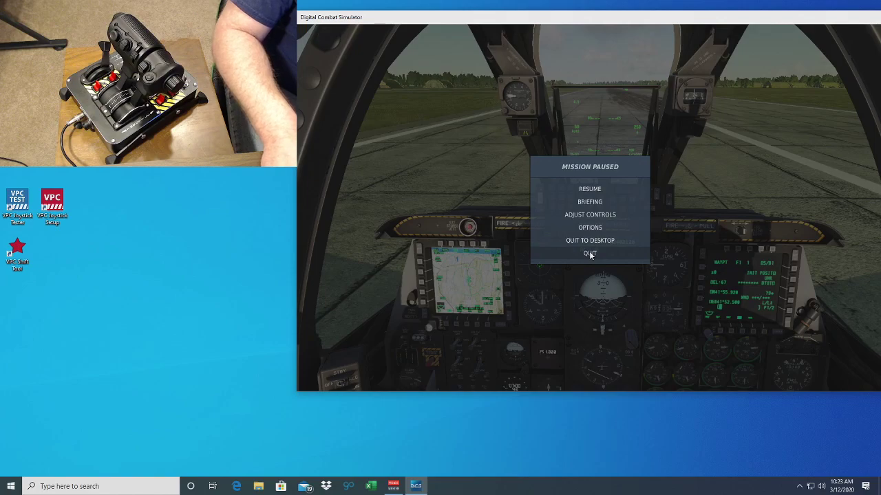